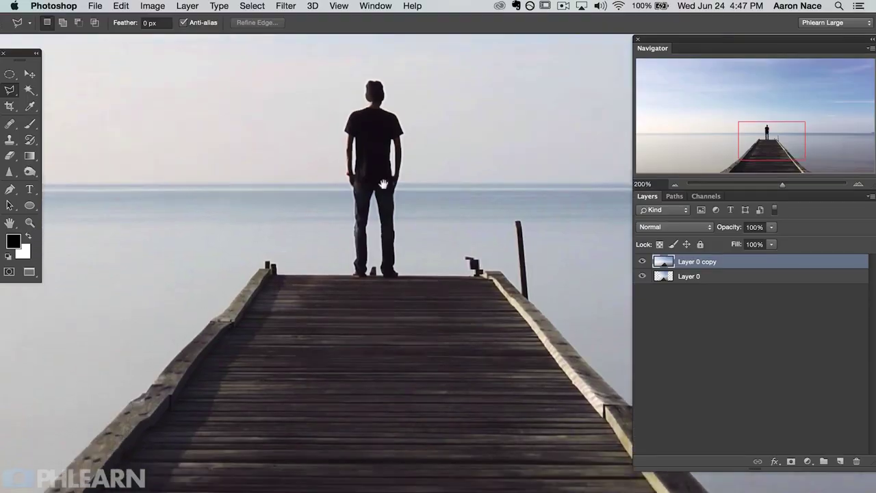
# Step: Hide and then show Layer 0 copy to compare it with the original
pyautogui.scroll(-10, 385, 190)
pyautogui.hscroll(10, 385, 190)
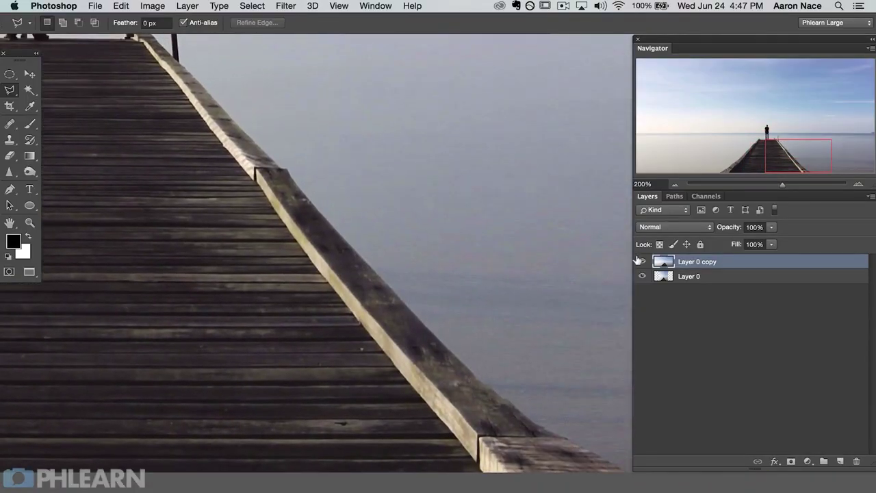
pyautogui.click(641, 260)
pyautogui.click(638, 260)
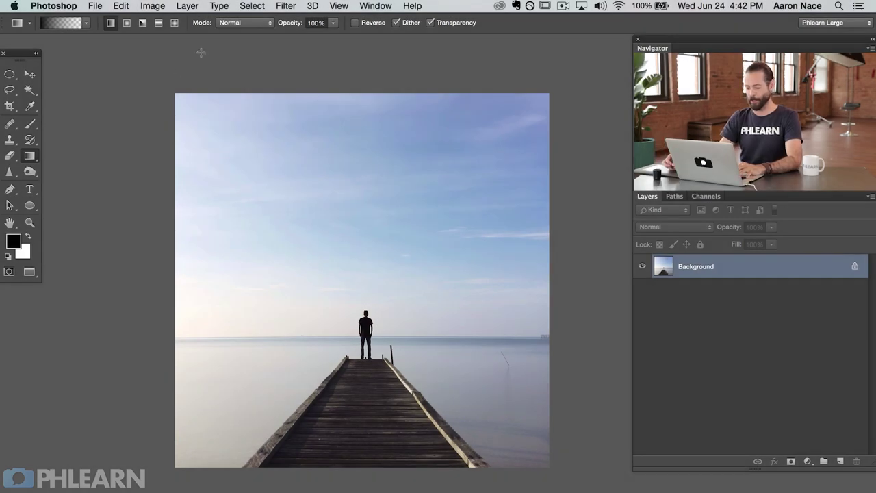
# Step: Widen the crop box past both sides of the photo to add transparent canvas
pyautogui.scroll(-2, 365, 274)
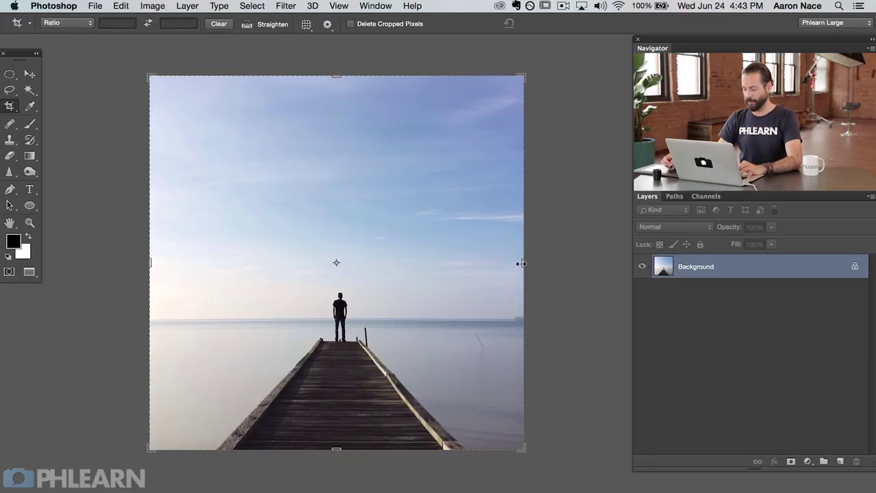
pyautogui.press('super+minus')
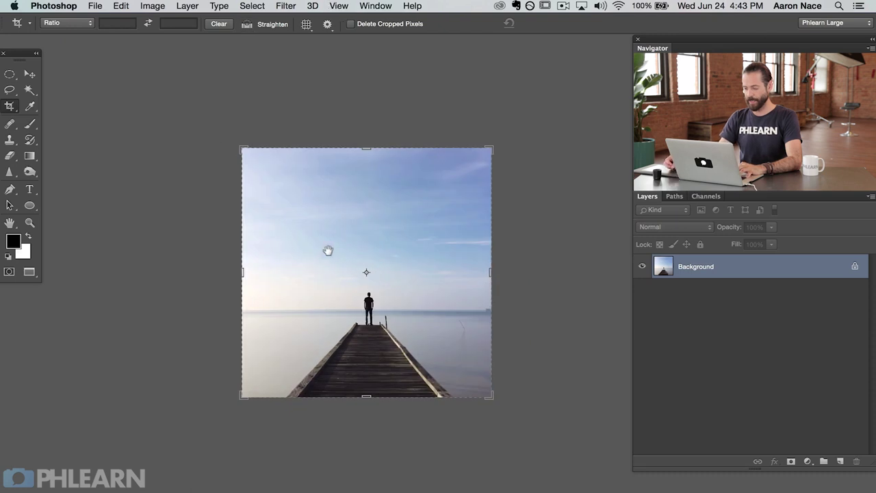
pyautogui.moveTo(463, 276); pyautogui.dragTo(516, 279)
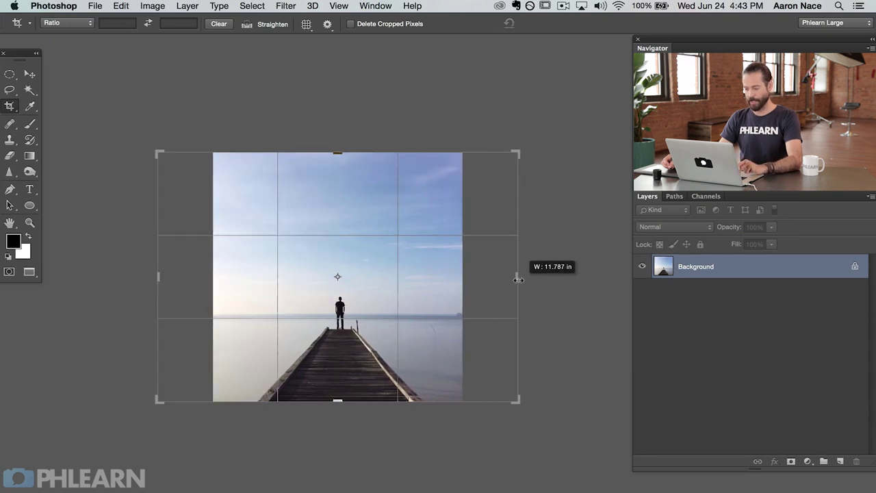
pyautogui.moveTo(518, 279); pyautogui.dragTo(597, 282)
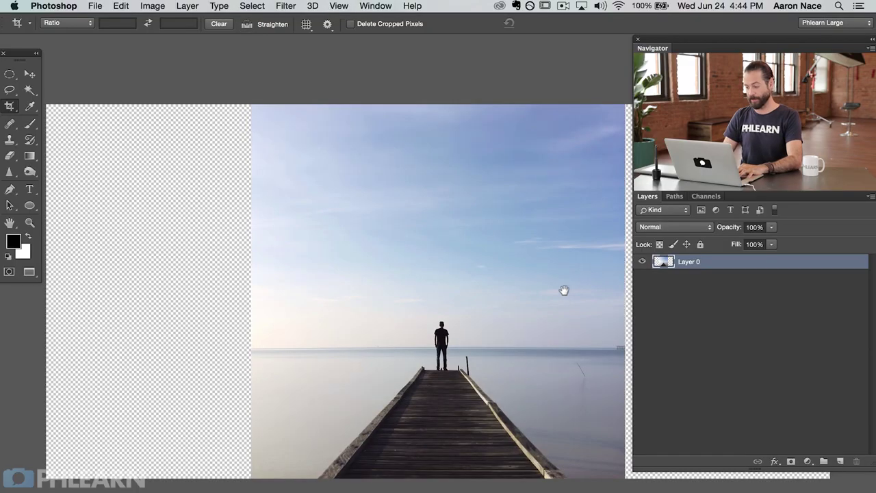
# Step: Duplicate the pier photo layer as Layer 0 copy
pyautogui.moveTo(563, 290); pyautogui.dragTo(502, 289)
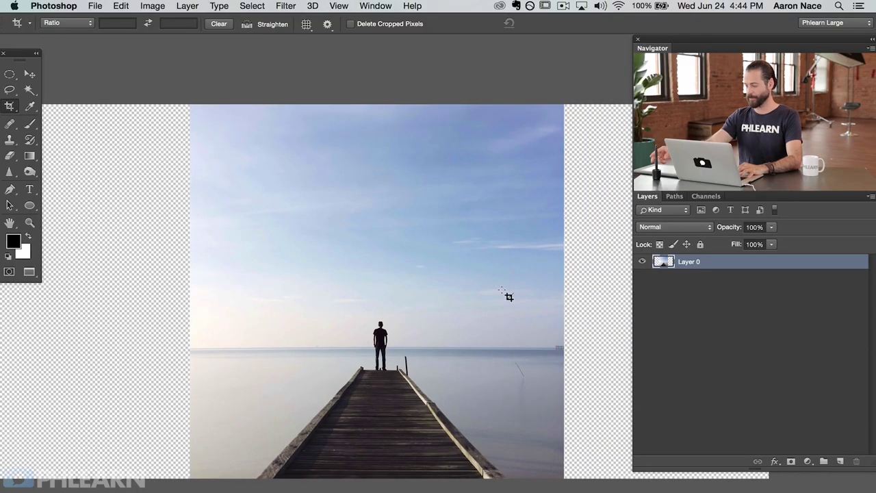
pyautogui.press('super')
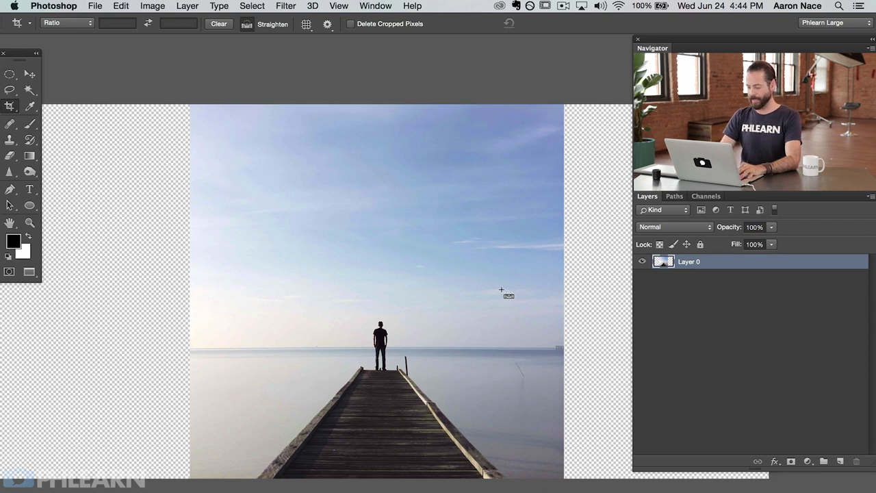
pyautogui.press('super+j')
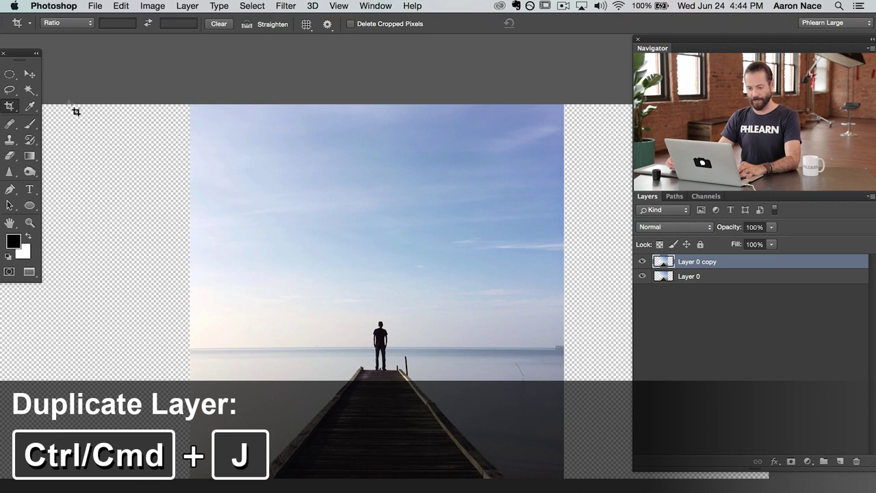
# Step: Try stretching Layer 0 copy wider with Free Transform, then cancel it
pyautogui.click(29, 74)
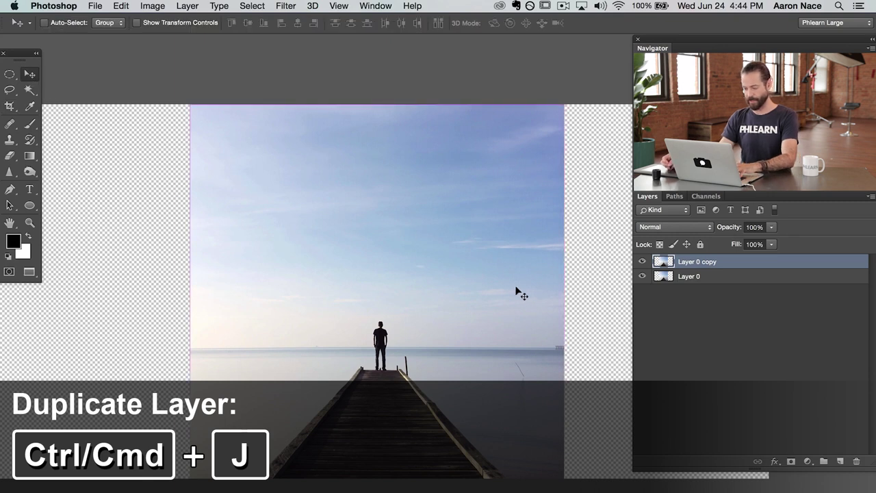
pyautogui.press('super+t')
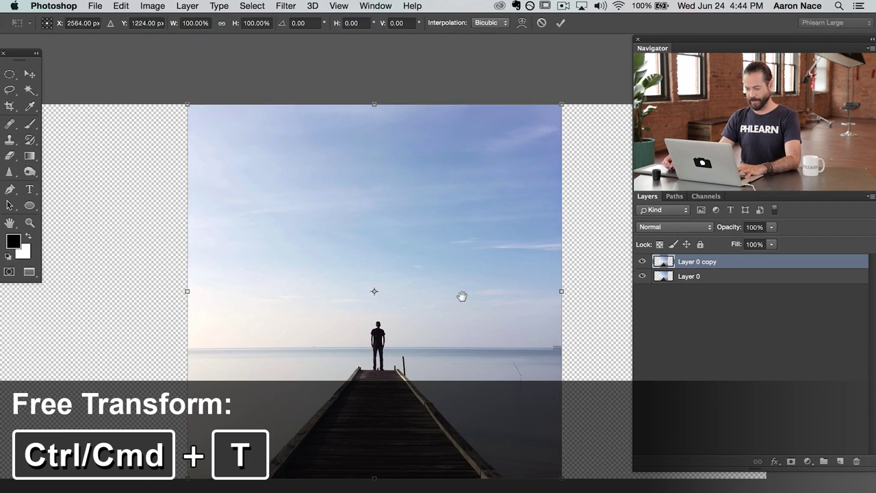
pyautogui.hscroll(3, 461, 297)
pyautogui.scroll(-1, 461, 297)
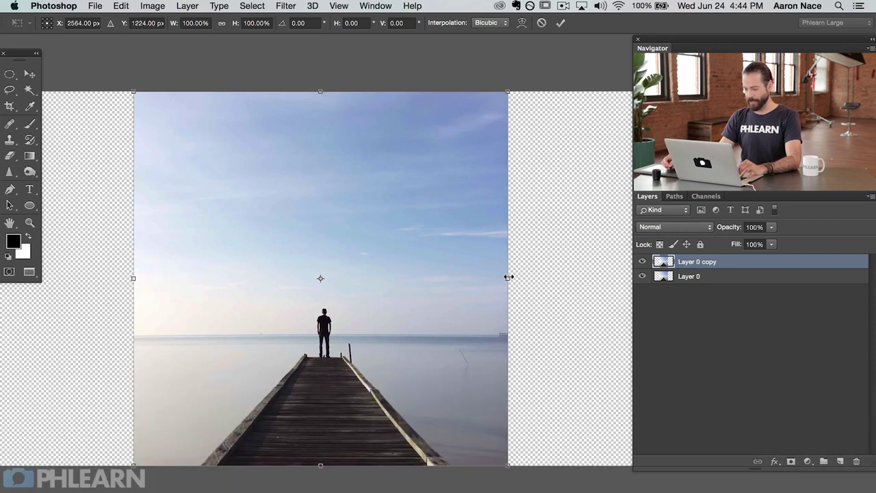
pyautogui.moveTo(509, 278); pyautogui.dragTo(687, 281)
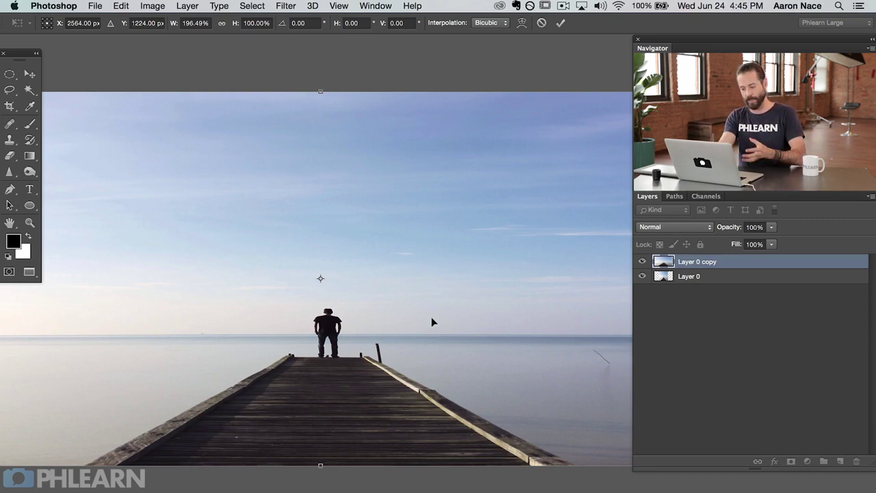
pyautogui.press('Escape')
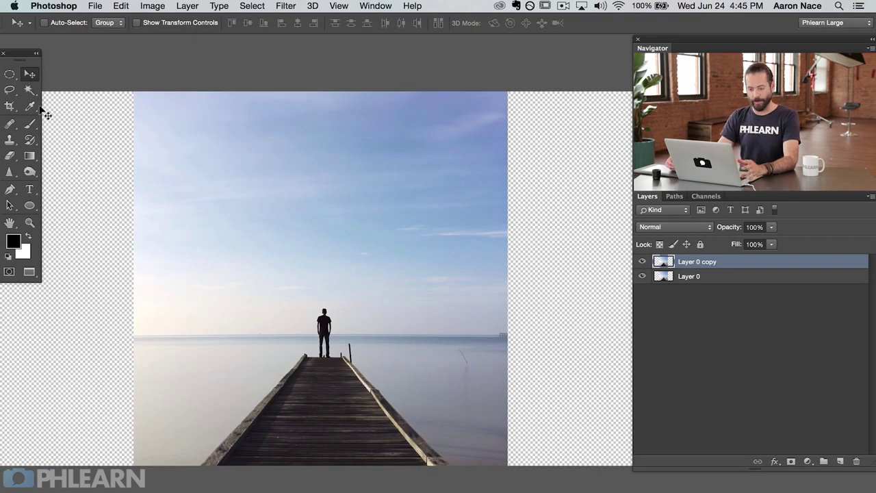
pyautogui.moveTo(9, 94); pyautogui.dragTo(29, 97)
pyautogui.click(331, 92)
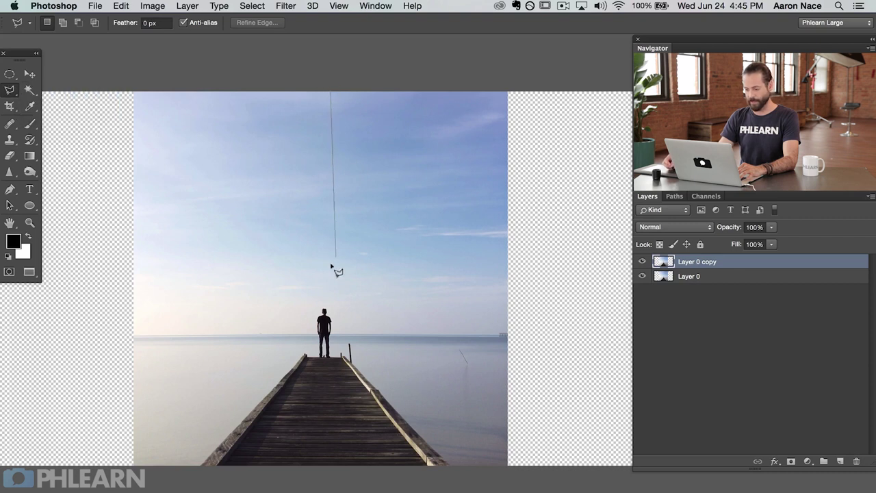
pyautogui.click(340, 301)
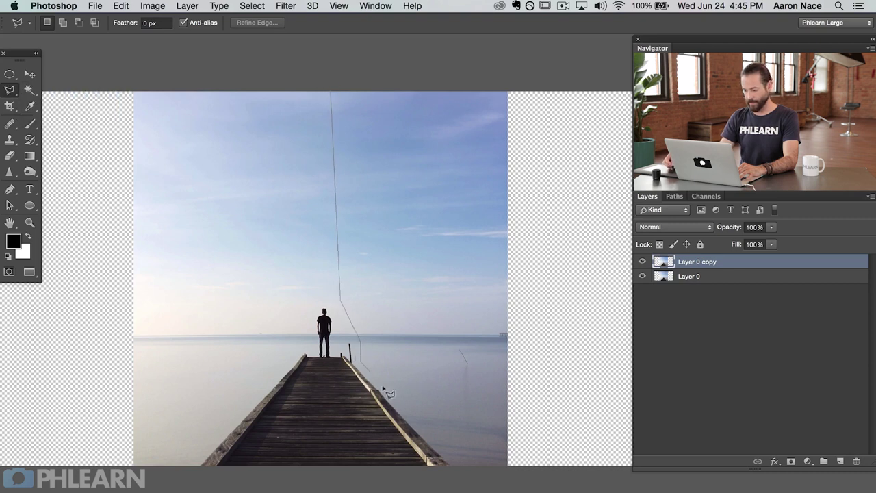
pyautogui.click(475, 480)
pyautogui.click(518, 470)
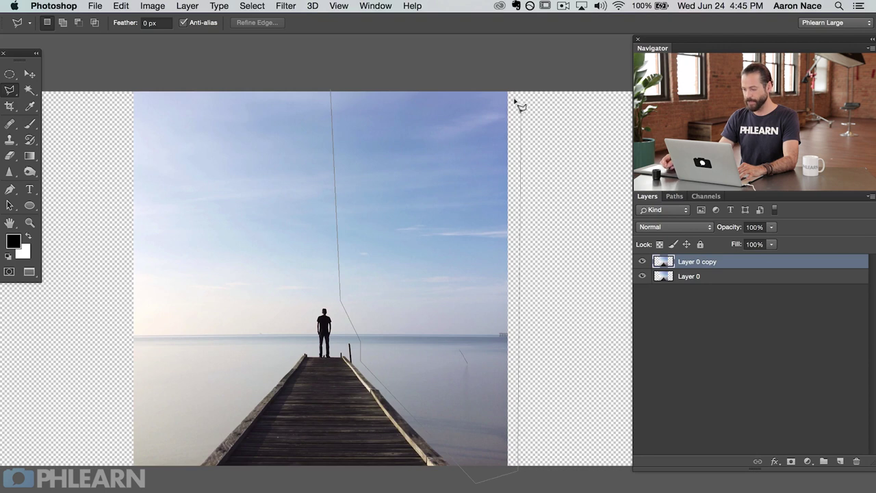
pyautogui.click(518, 81)
pyautogui.doubleClick(422, 78)
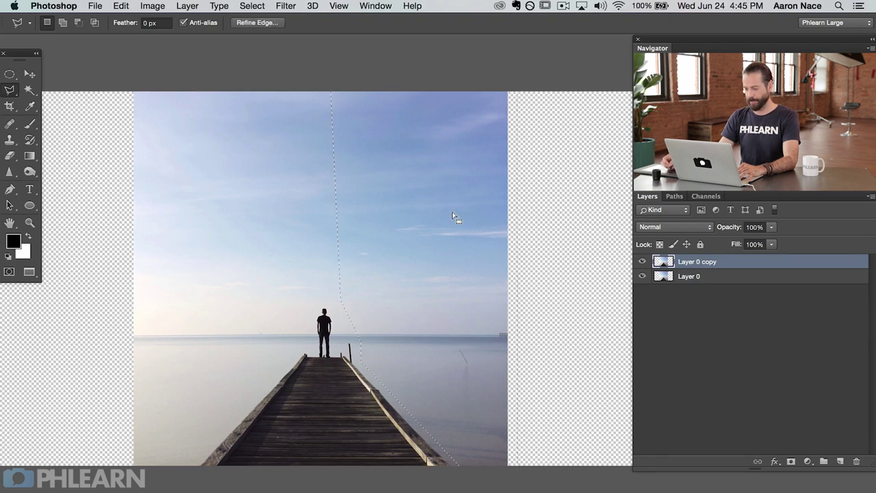
pyautogui.hscroll(5, 354, 276)
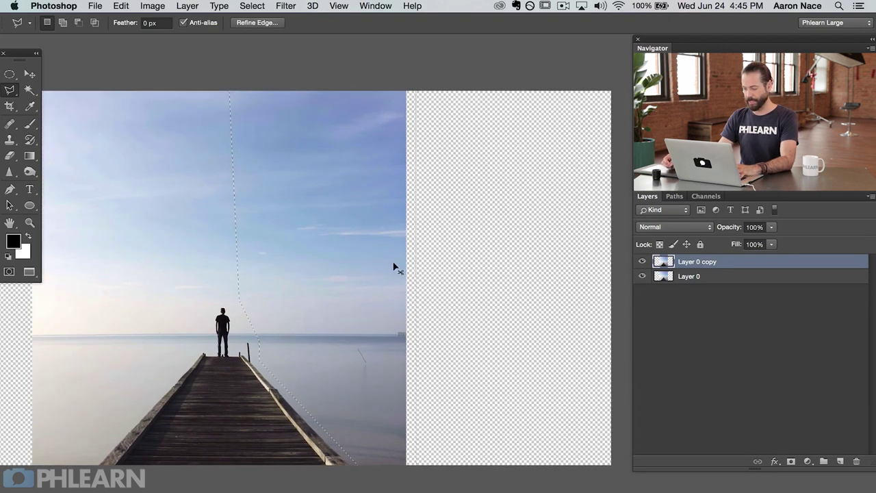
pyautogui.press('super+t')
pyautogui.moveTo(415, 280); pyautogui.dragTo(634, 281)
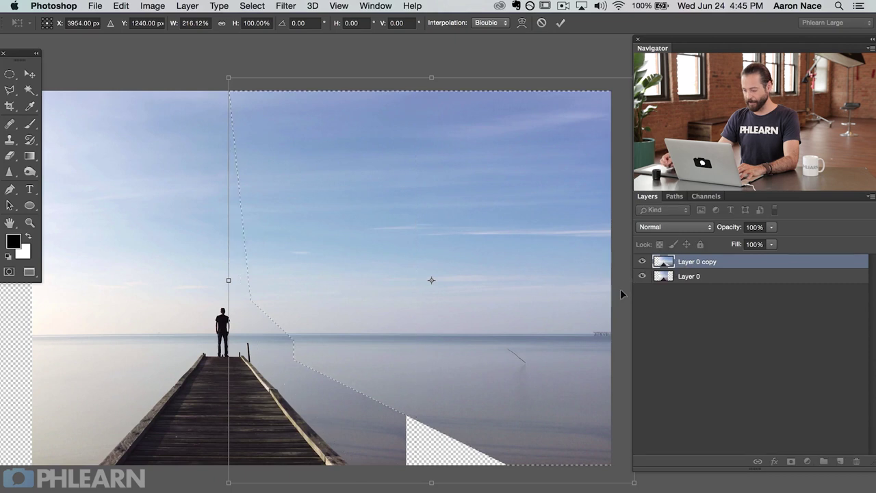
pyautogui.press('Return')
pyautogui.press('super+d')
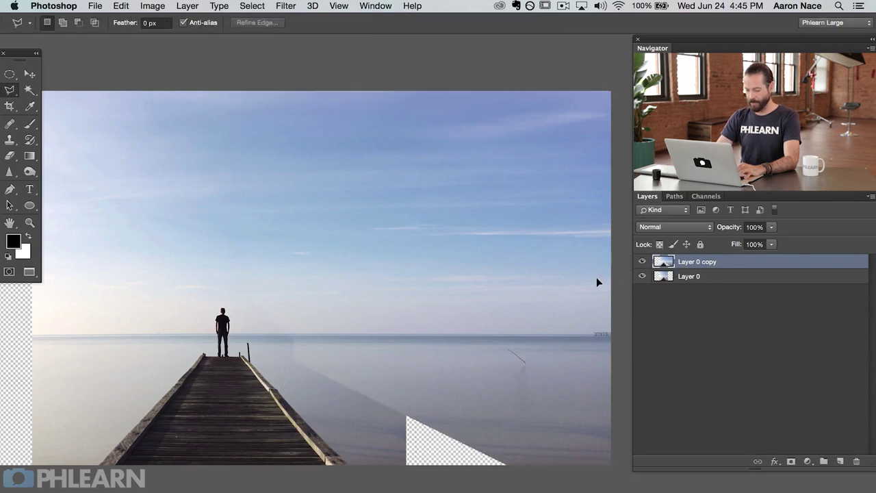
pyautogui.press('super+plus')
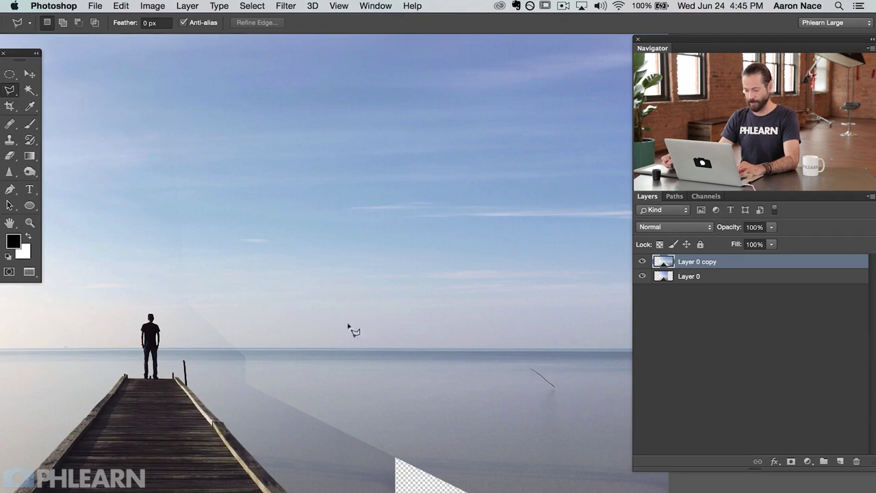
pyautogui.press('super+z')
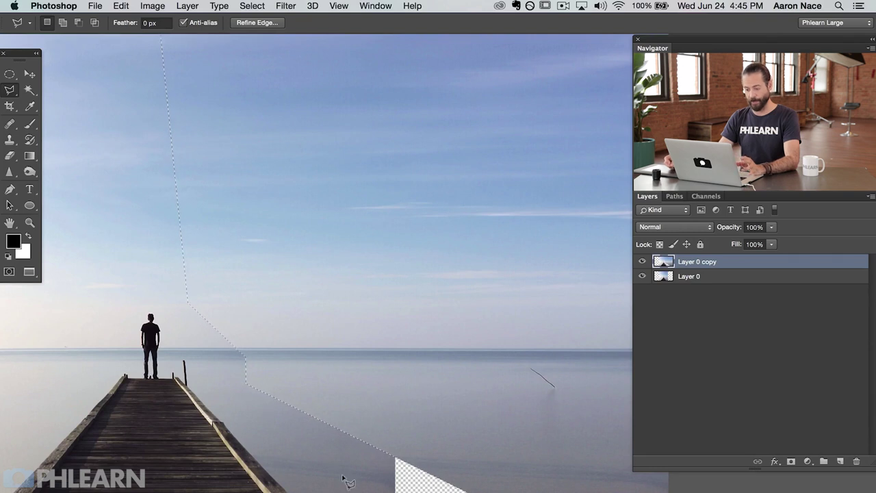
pyautogui.press('super+z')
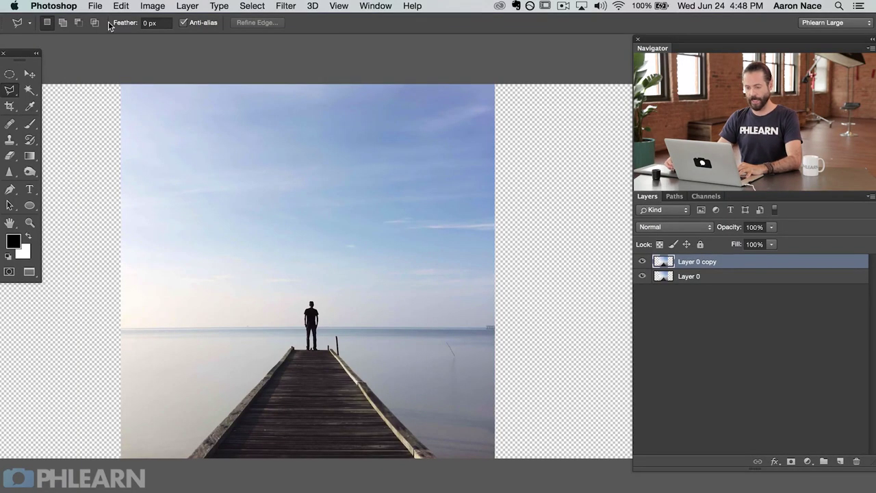
# Step: Content-aware scale Layer 0 copy to about 213% width with Protect Skin Tones enabled
pyautogui.click(120, 6)
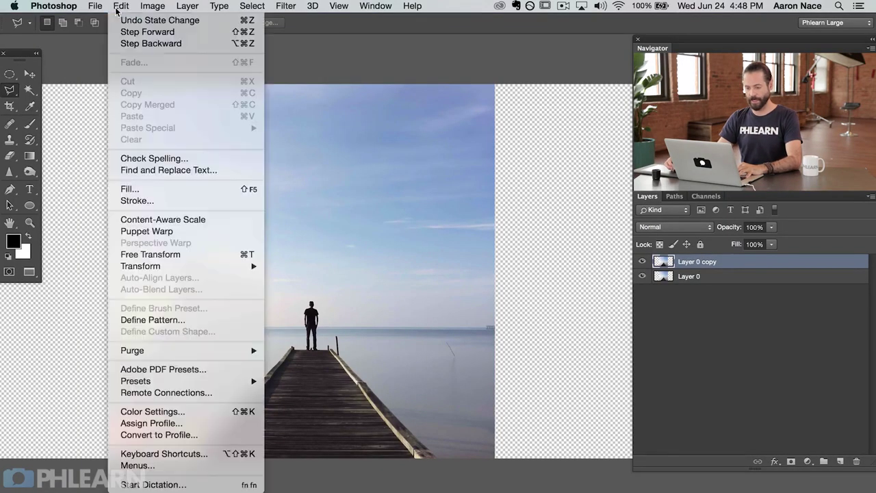
pyautogui.click(171, 220)
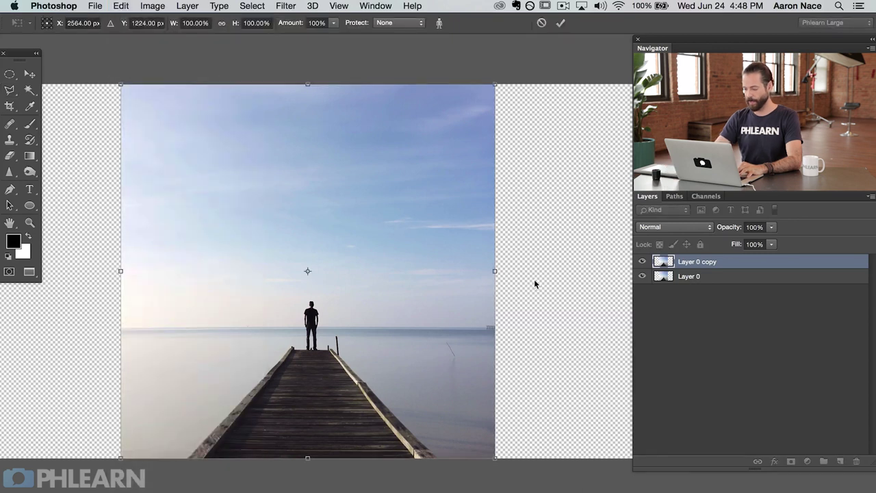
pyautogui.press('super+minus')
pyautogui.hscroll(2, 285, 236)
pyautogui.scroll(1, 286, 237)
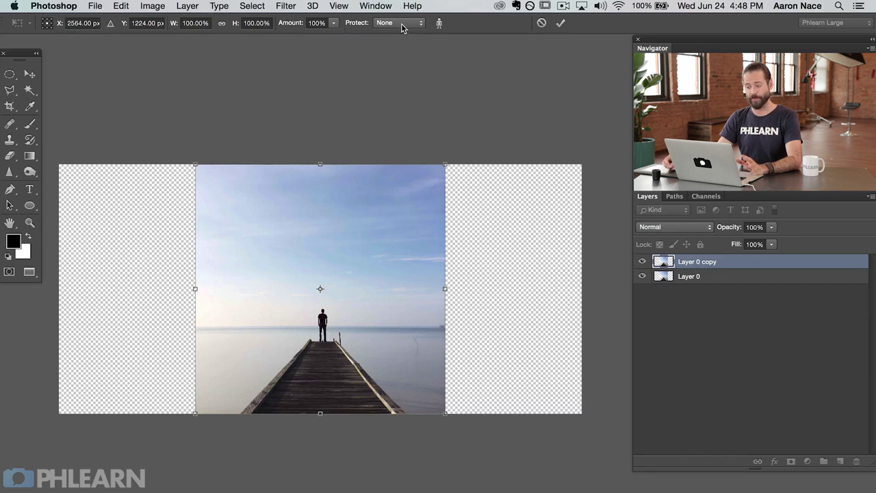
pyautogui.click(439, 24)
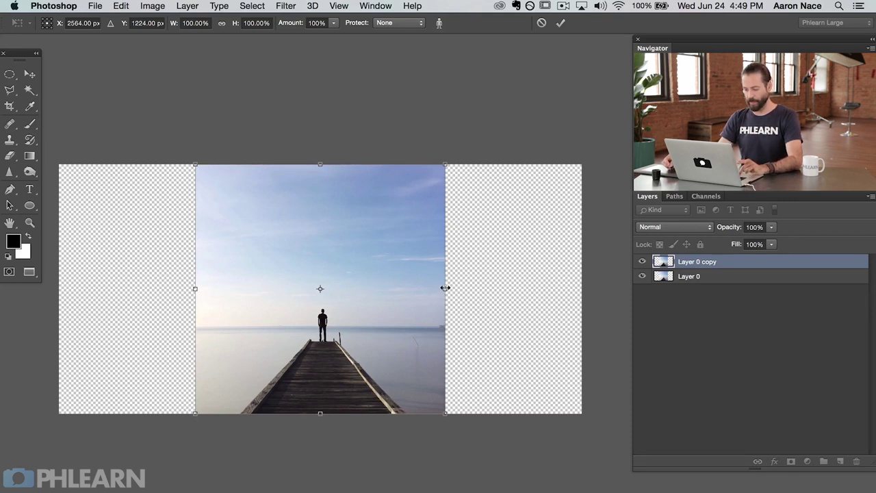
pyautogui.moveTo(443, 287); pyautogui.dragTo(585, 291)
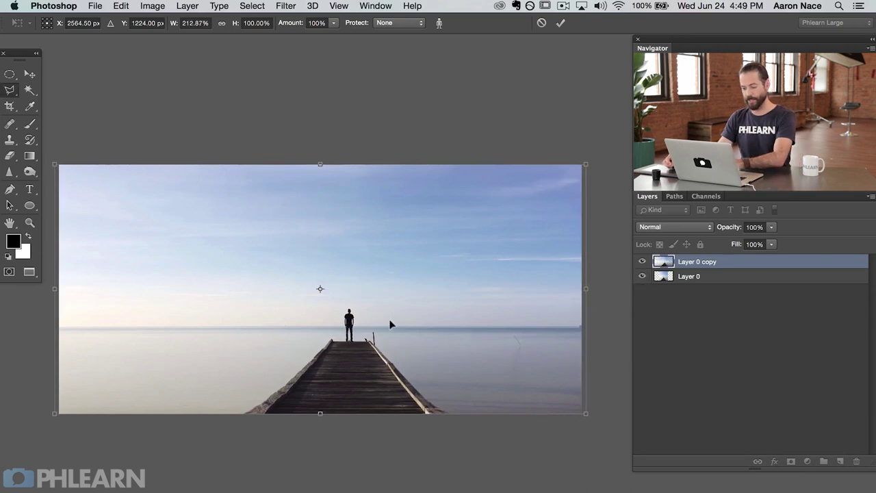
pyautogui.press('Return')
pyautogui.press('l')
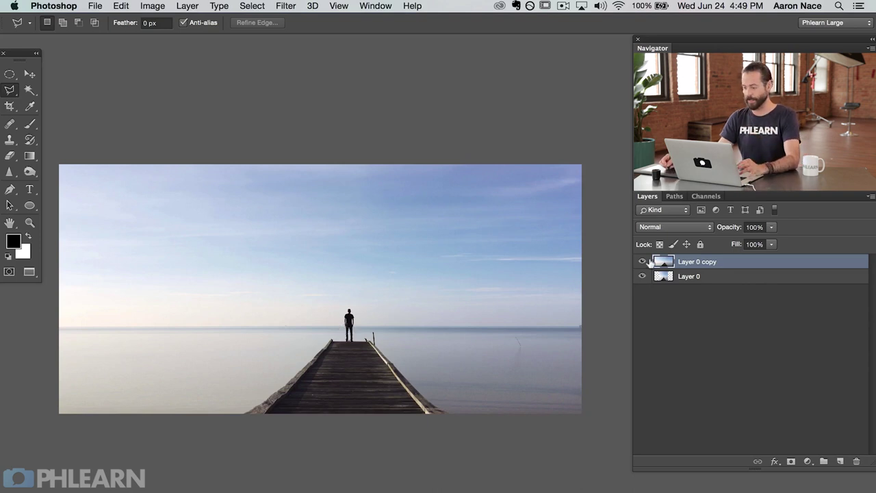
# Step: Duplicate Layer 0 and plainly stretch the copy to the full canvas width for comparison
pyautogui.click(641, 262)
pyautogui.click(699, 277)
pyautogui.press('super+j')
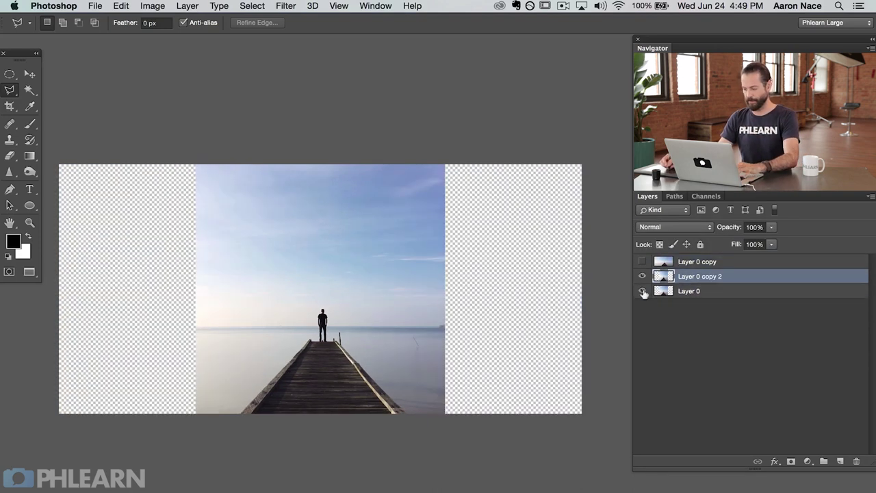
pyautogui.press('super+t')
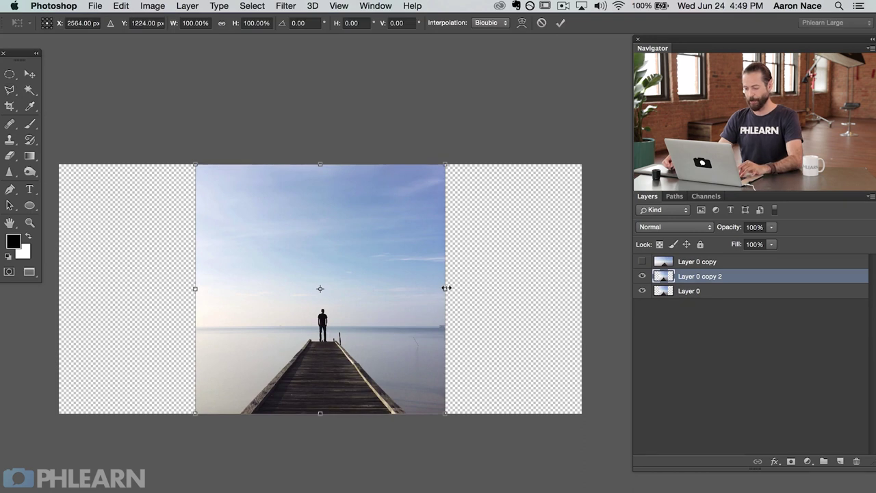
pyautogui.moveTo(445, 288); pyautogui.dragTo(585, 299)
pyautogui.press('Return')
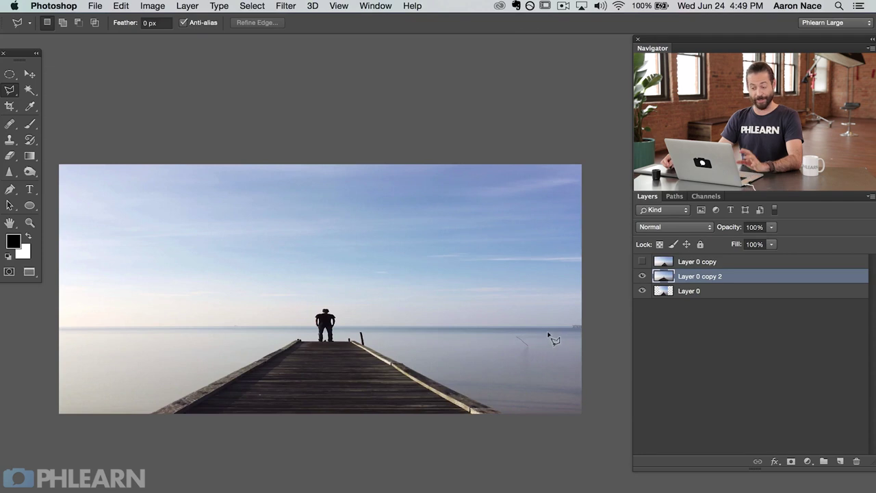
pyautogui.click(634, 262)
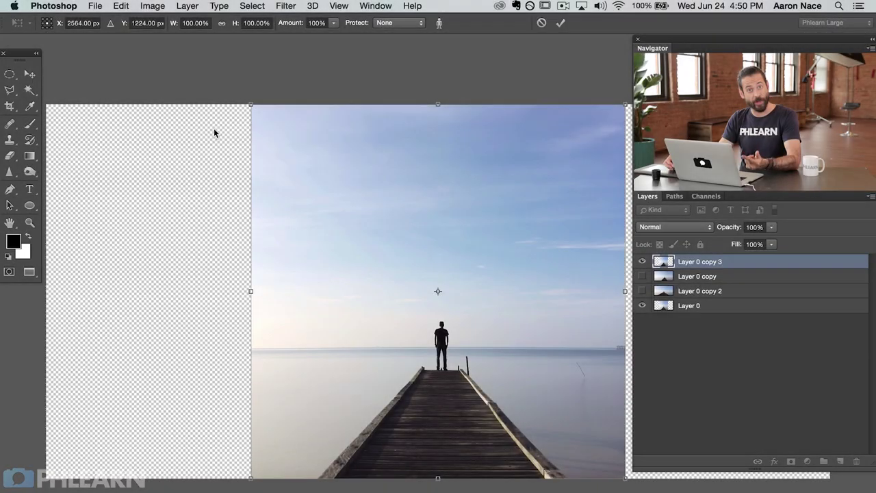
# Step: Keep Content-Aware Scale protection at None and turn off Protect Skin Tones
pyautogui.click(405, 26)
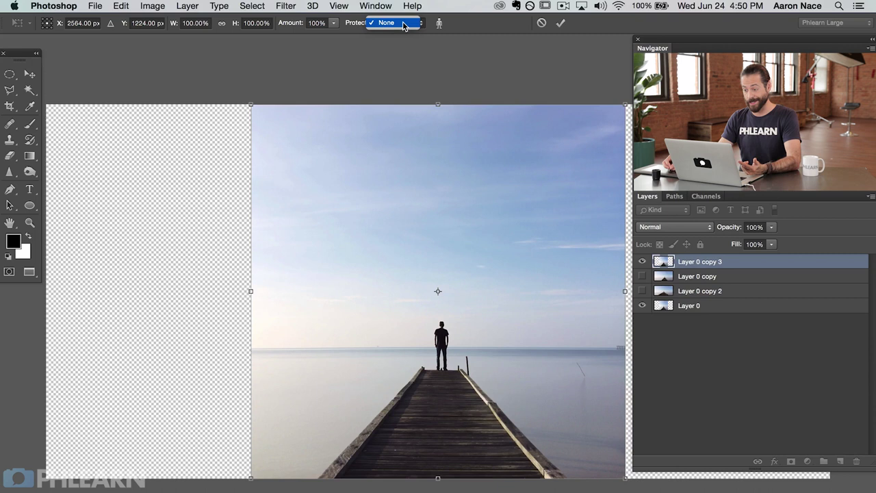
pyautogui.click(407, 26)
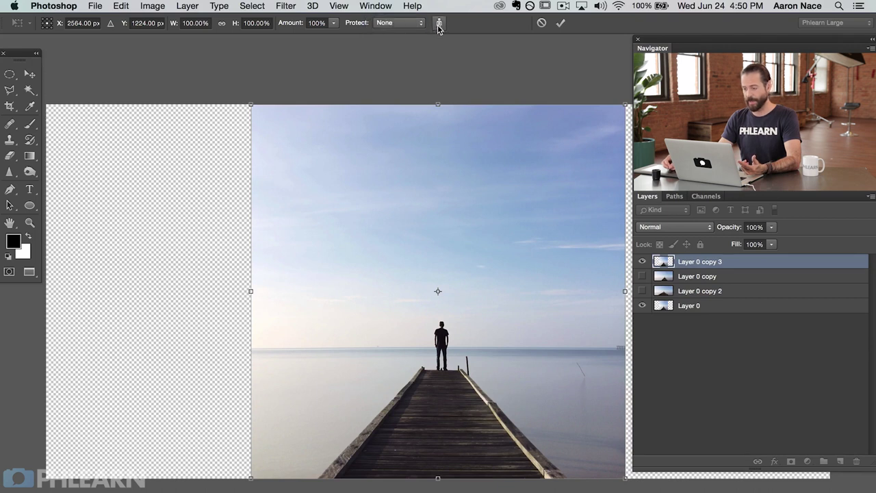
pyautogui.click(440, 25)
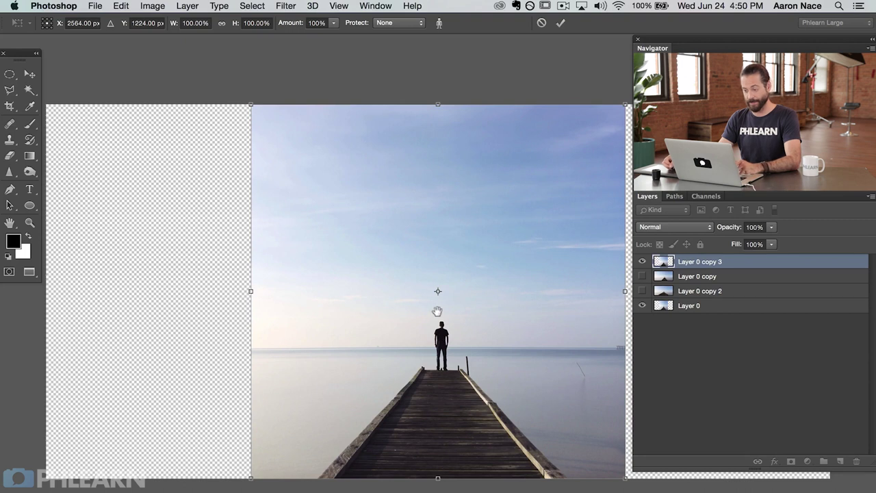
pyautogui.moveTo(436, 311); pyautogui.dragTo(328, 298)
pyautogui.click(396, 22)
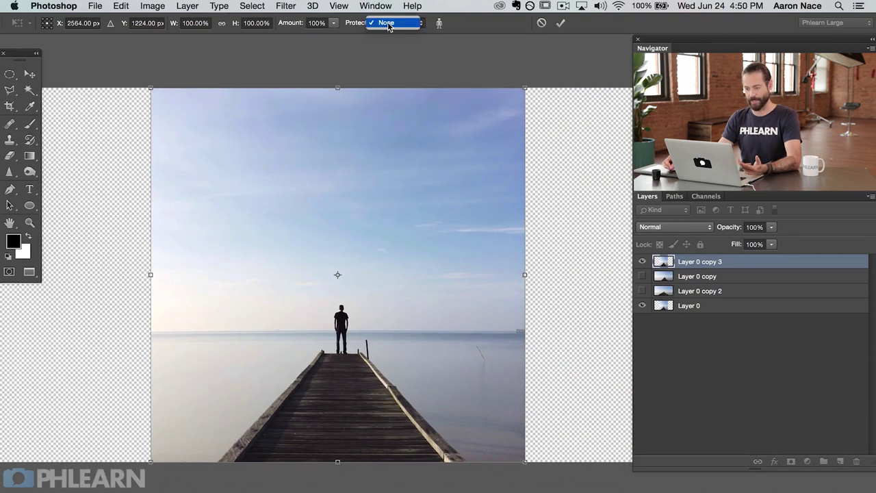
pyautogui.click(387, 24)
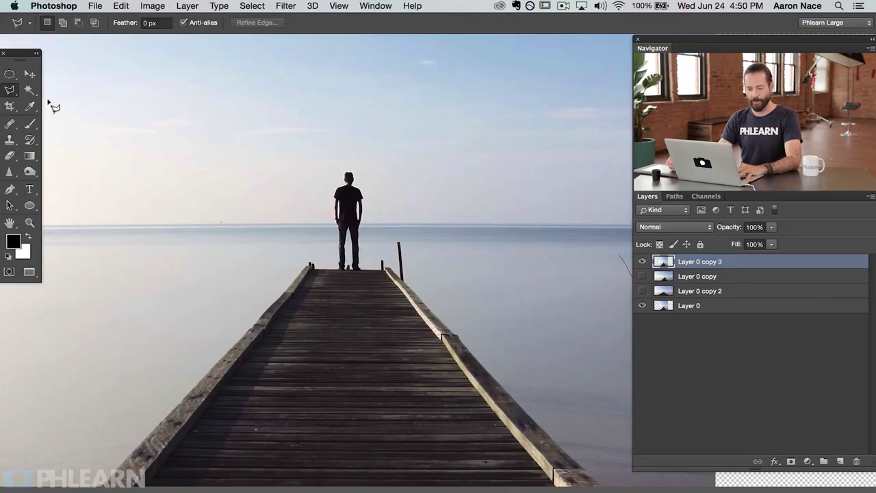
# Step: Select sky and water patches around the man and pier with the Magic Wand at tolerance 39
pyautogui.click(29, 91)
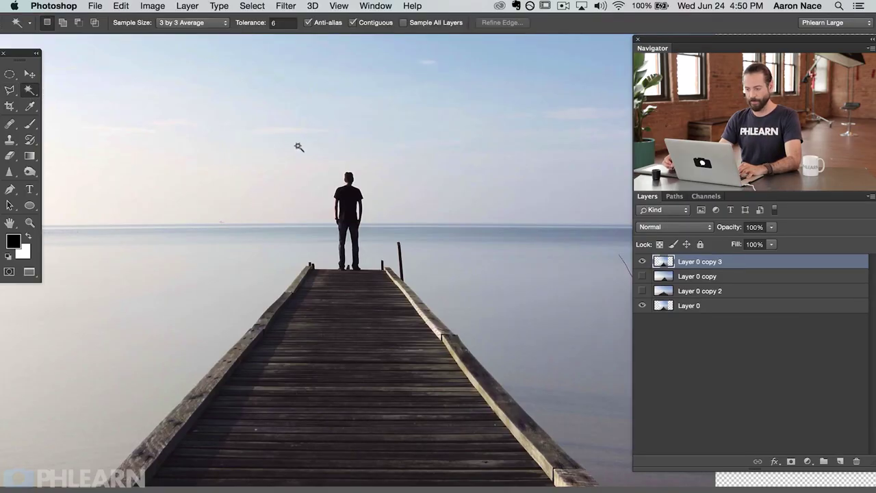
pyautogui.click(264, 208)
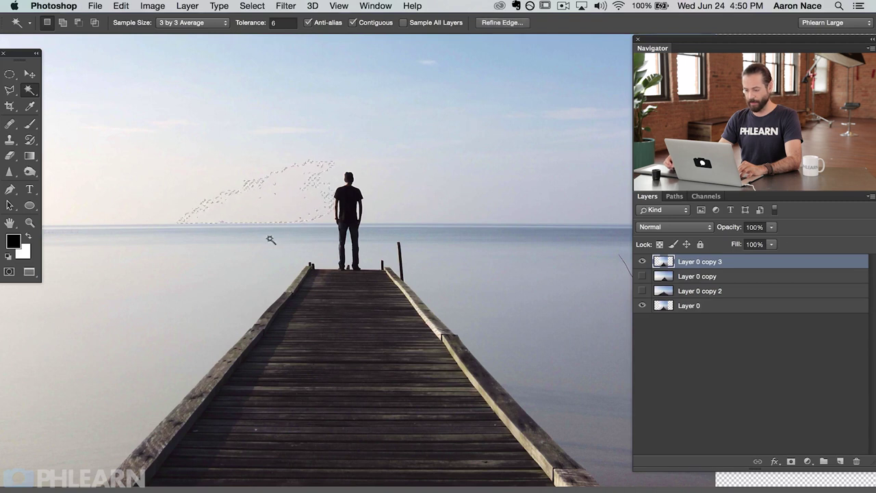
pyautogui.keyDown('shift'); pyautogui.click(285, 234); pyautogui.keyUp('shift')
pyautogui.moveTo(246, 24); pyautogui.dragTo(269, 24)
pyautogui.keyDown('shift'); pyautogui.click(416, 196); pyautogui.keyUp('shift')
pyautogui.click(408, 234)
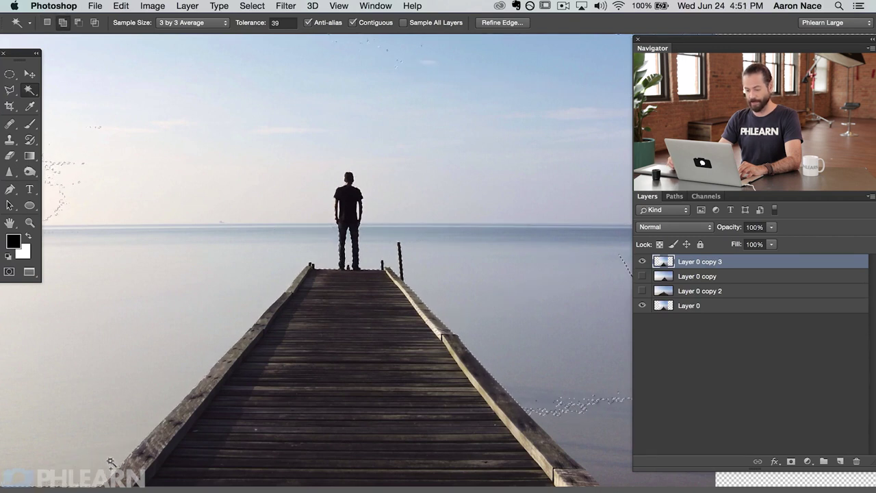
pyautogui.keyDown('shift'); pyautogui.click(597, 428); pyautogui.keyUp('shift')
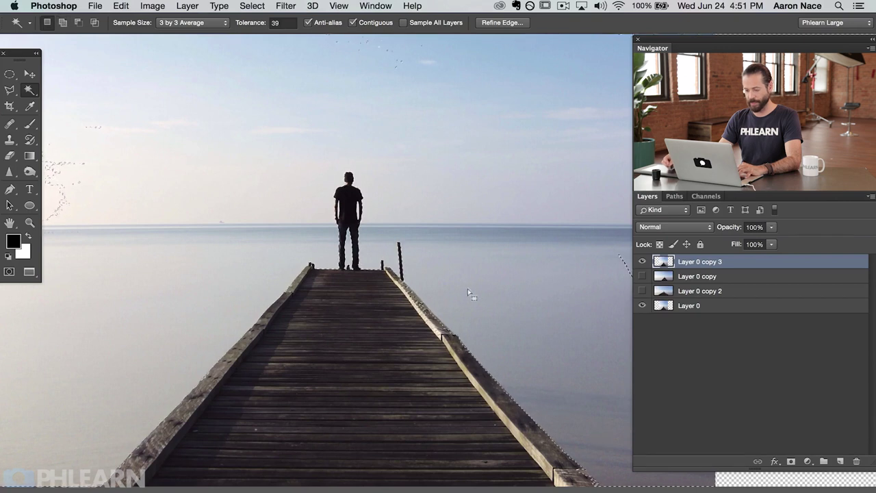
pyautogui.press('super+minus')
pyautogui.press('super+minus')
pyautogui.press('super+minus')
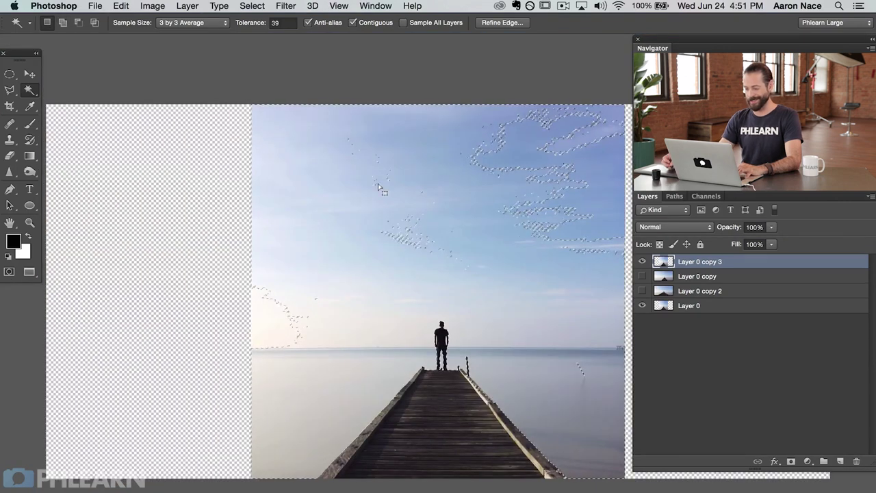
pyautogui.hscroll(4, 308, 286)
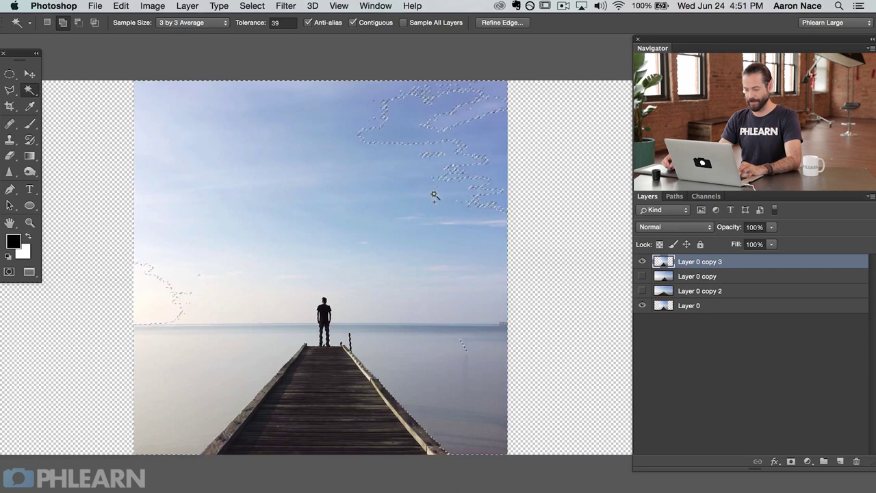
pyautogui.keyDown('shift'); pyautogui.click(448, 171); pyautogui.keyUp('shift')
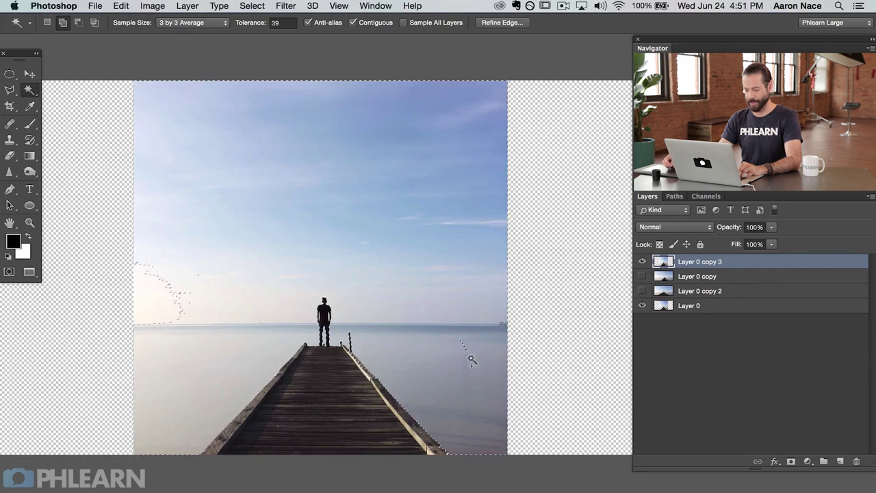
# Step: Add the left sky, check the Red, Green and Blue channels, and save the selection as Alpha 1
pyautogui.keyDown('shift'); pyautogui.click(158, 298); pyautogui.keyUp('shift')
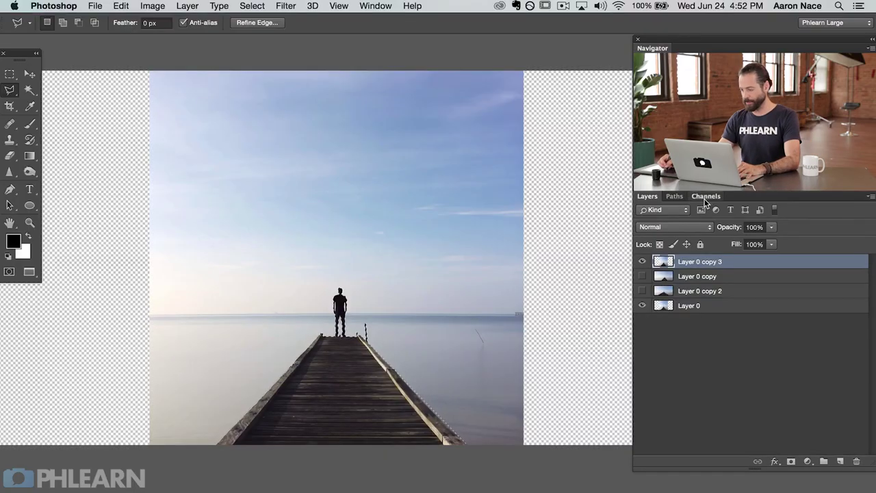
pyautogui.click(704, 197)
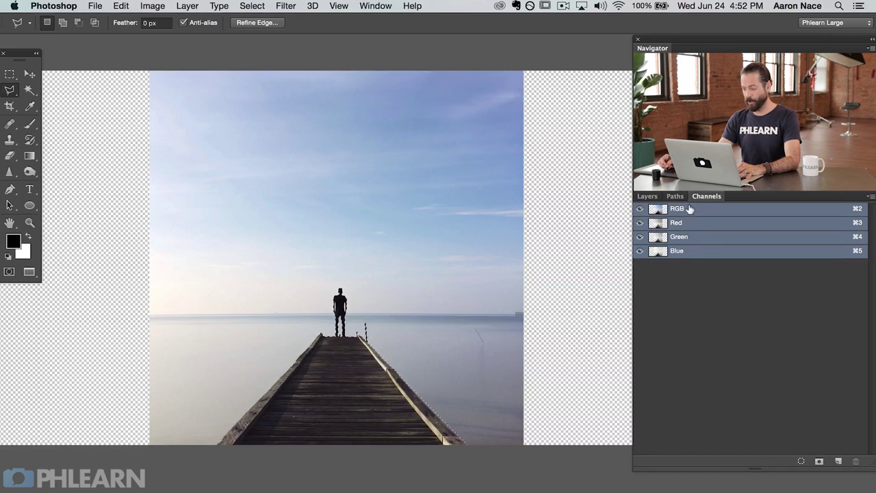
pyautogui.click(688, 221)
pyautogui.click(694, 233)
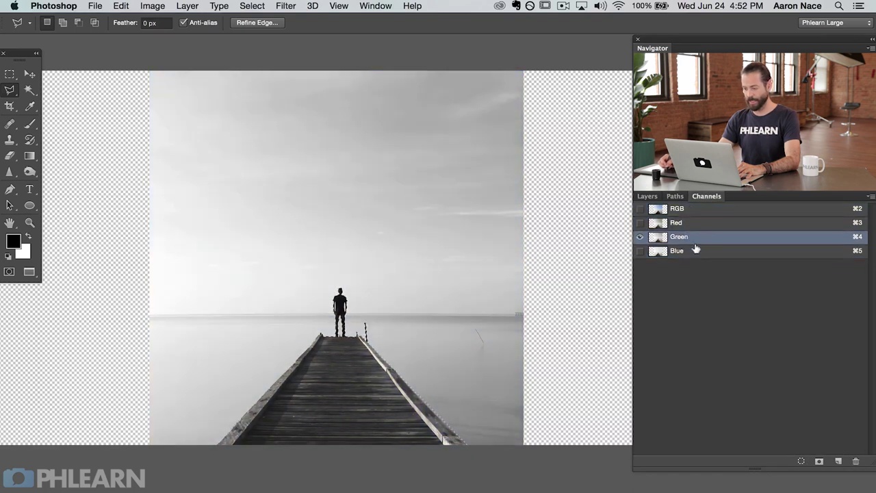
pyautogui.click(694, 250)
pyautogui.click(696, 210)
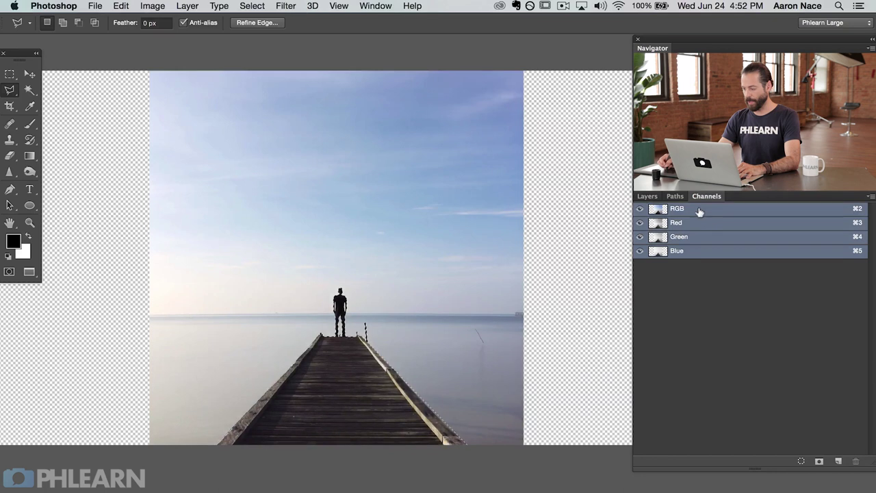
pyautogui.click(836, 459)
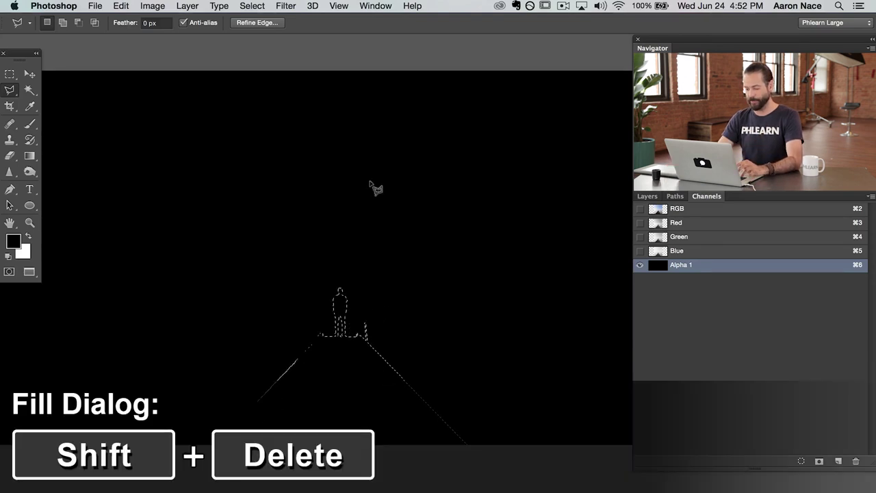
# Step: Fill the selection on Alpha 1 with white and deselect
pyautogui.hotkey('shift', 'BackSpace')
pyautogui.click(407, 257)
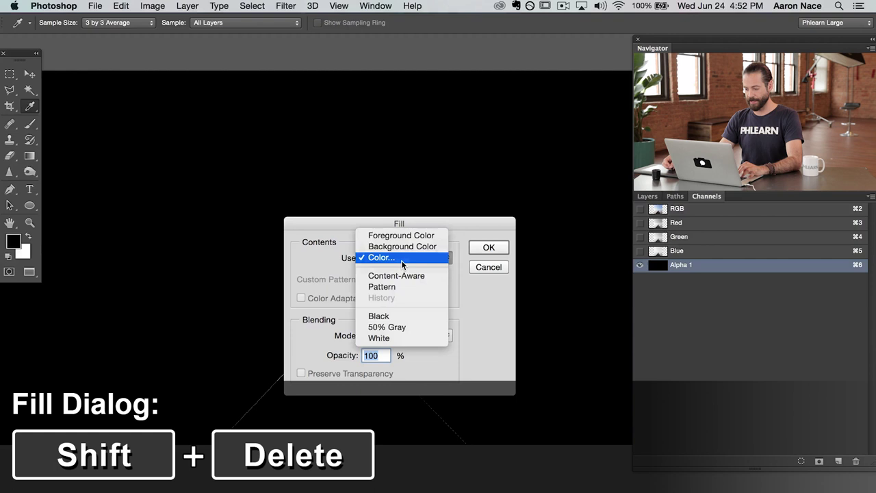
pyautogui.click(402, 336)
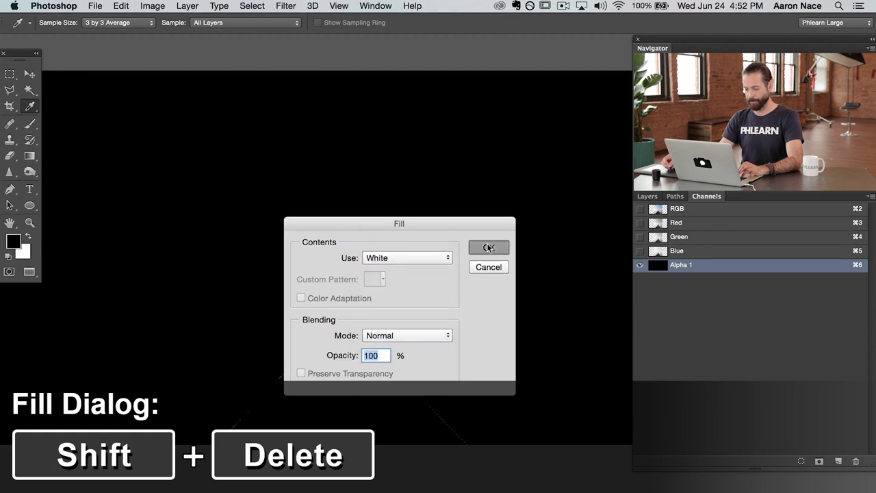
pyautogui.click(488, 248)
pyautogui.press('super+d')
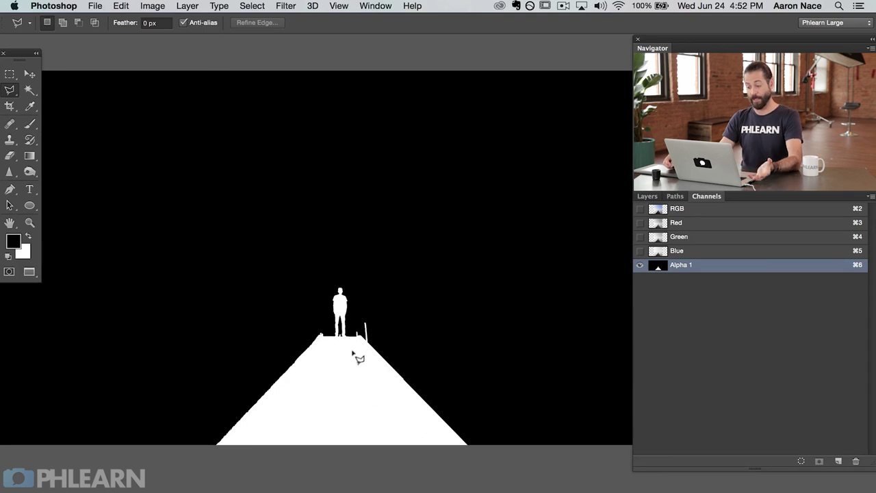
pyautogui.moveTo(454, 305); pyautogui.dragTo(483, 322)
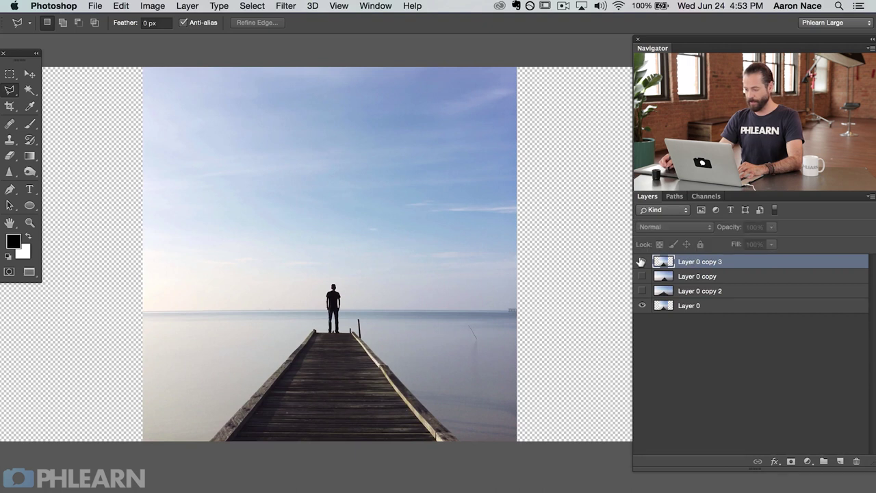
# Step: Content-aware scale Layer 0 copy 3 across the canvas with Protect set to Alpha 1
pyautogui.click(122, 6)
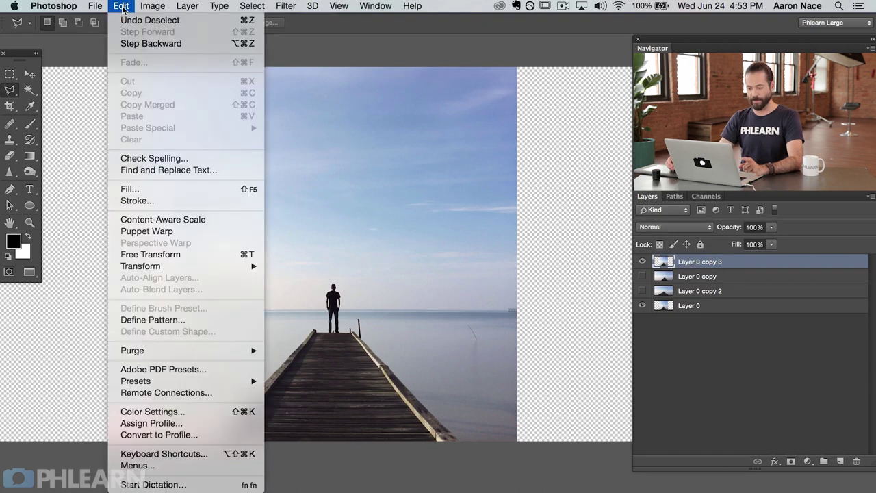
pyautogui.click(173, 221)
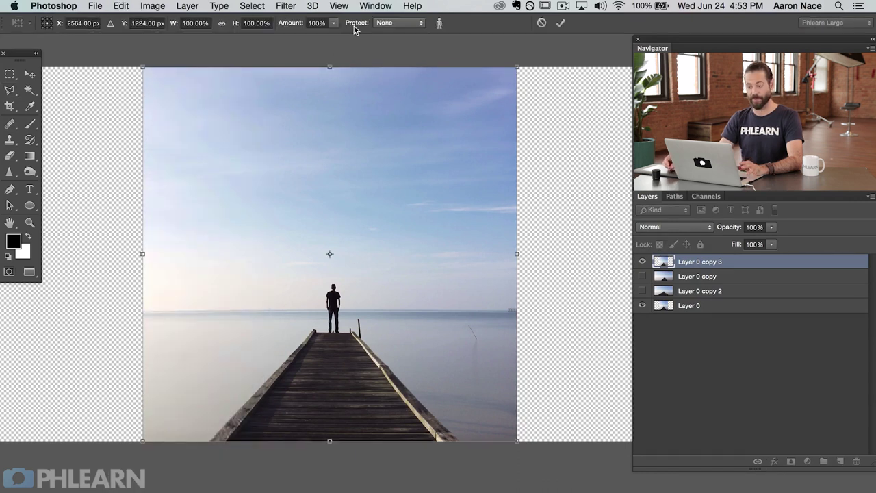
pyautogui.click(396, 24)
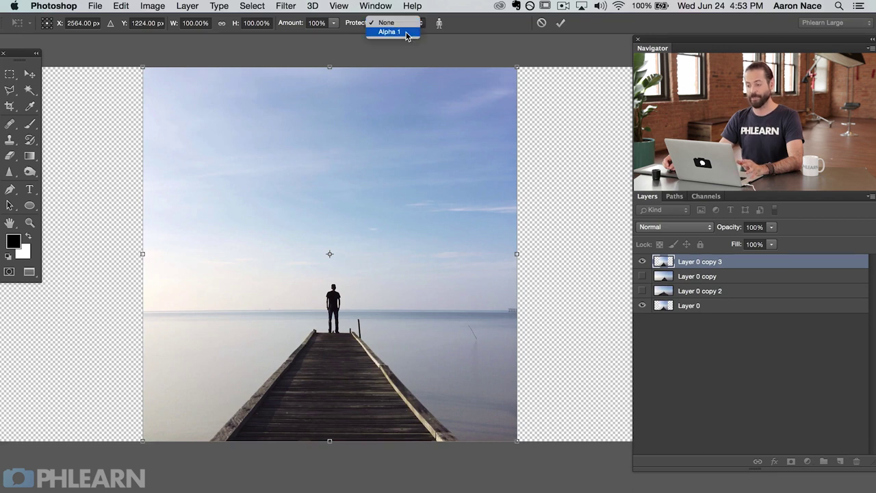
pyautogui.click(406, 33)
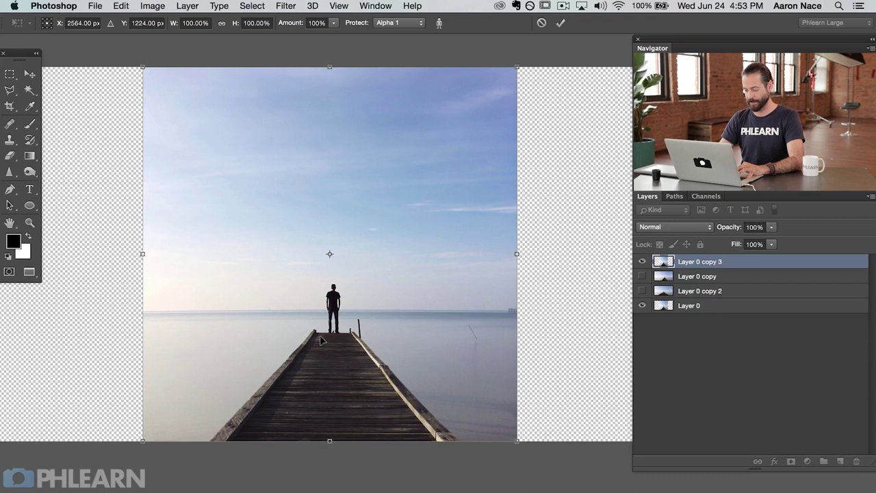
pyautogui.press('super+minus')
pyautogui.moveTo(429, 321); pyautogui.dragTo(347, 328)
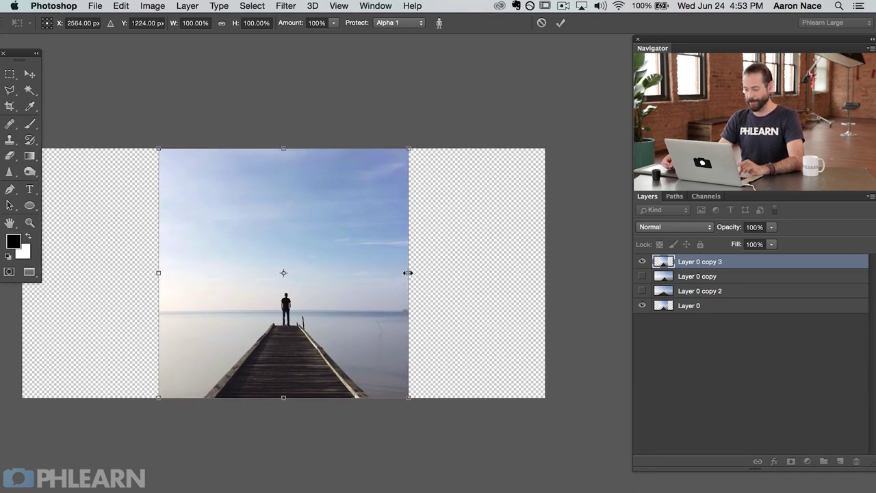
pyautogui.moveTo(408, 272); pyautogui.dragTo(512, 299)
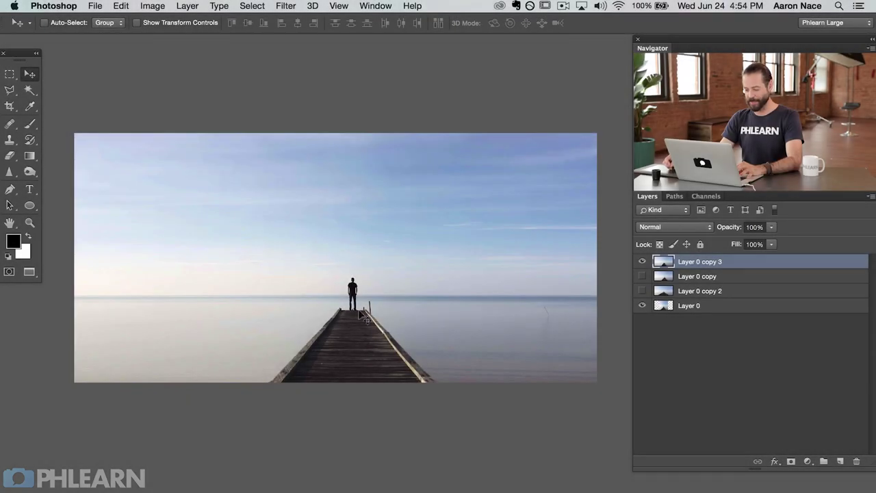
pyautogui.press('super+plus')
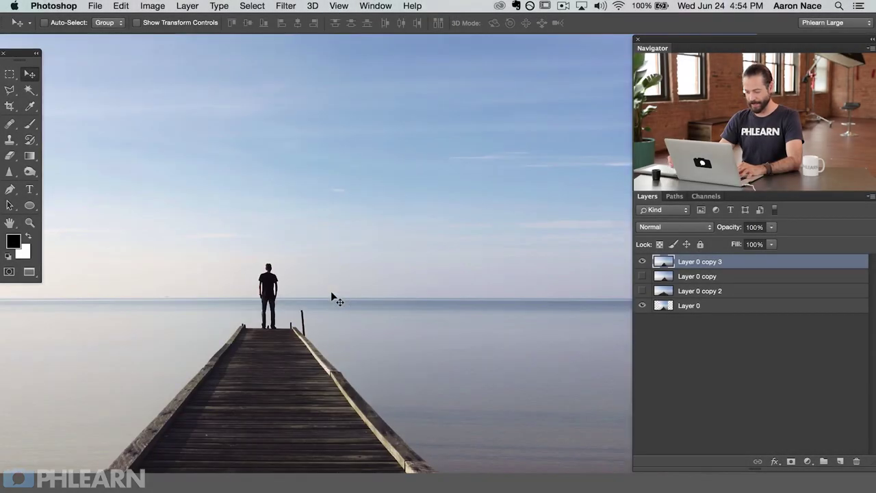
pyautogui.moveTo(261, 417); pyautogui.dragTo(316, 353)
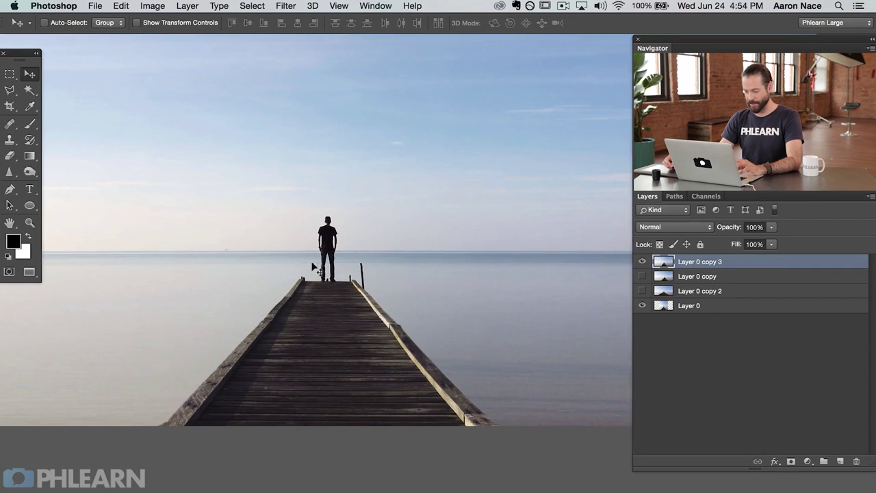
pyautogui.moveTo(569, 309); pyautogui.dragTo(232, 336)
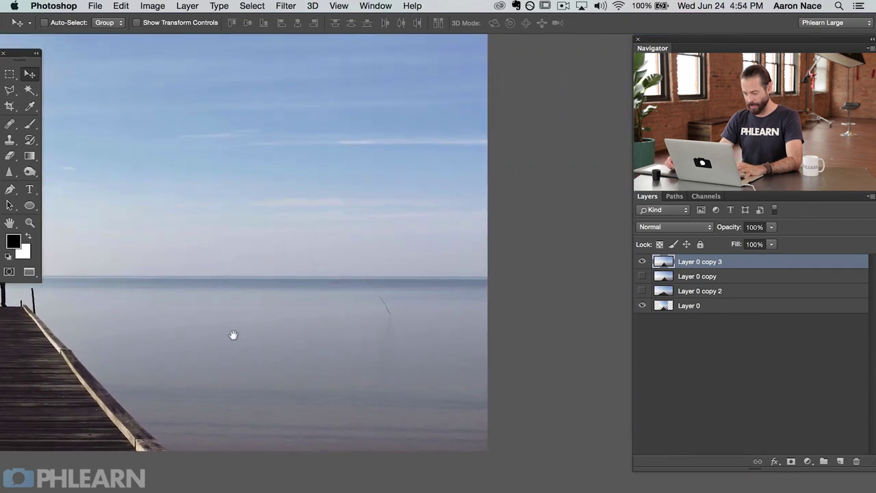
pyautogui.moveTo(537, 368); pyautogui.dragTo(48, 355)
pyautogui.moveTo(485, 346); pyautogui.dragTo(280, 302)
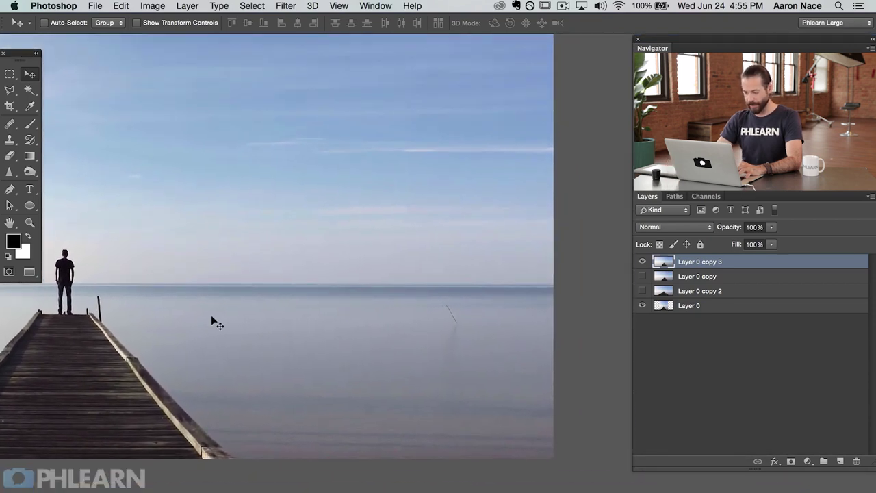
pyautogui.press('super+equal')
pyautogui.scroll(-10, 324, 260)
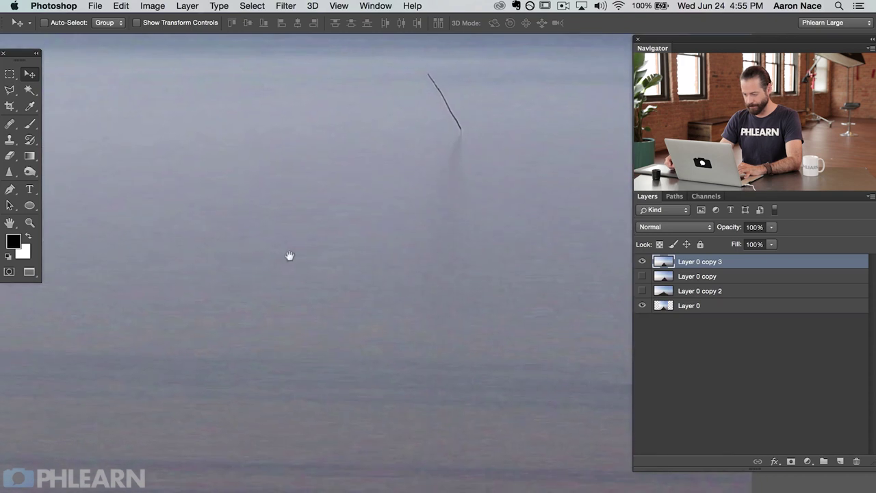
pyautogui.scroll(15, 489, 432)
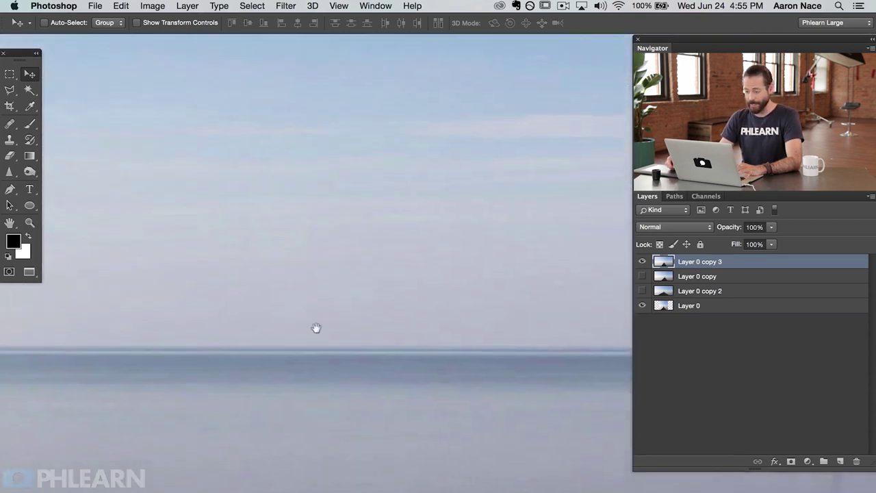
pyautogui.press('super+0')
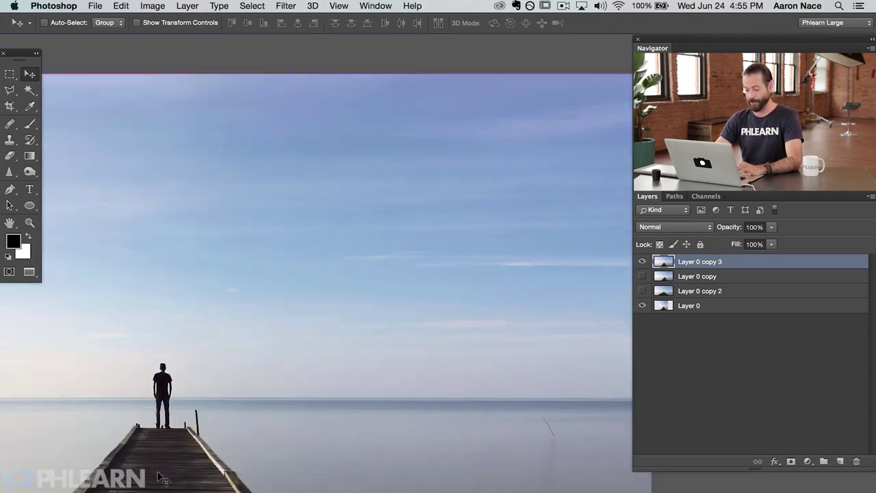
pyautogui.press('super+minus')
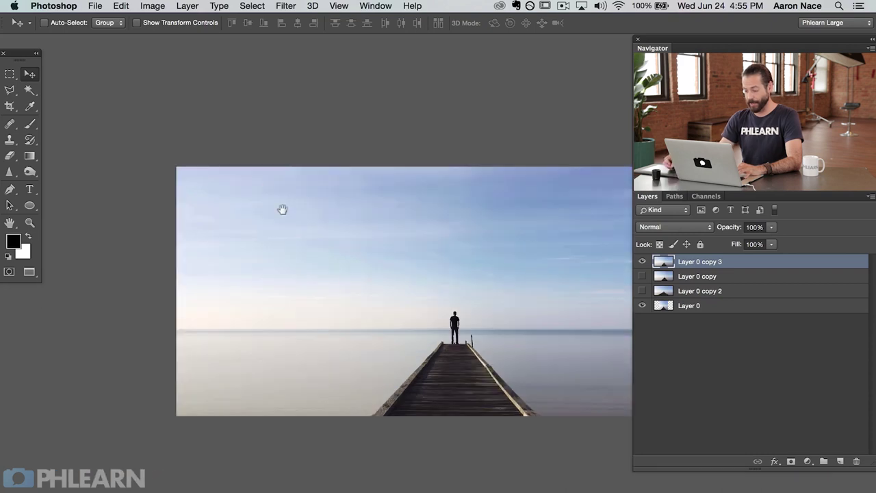
pyautogui.hscroll(5, 274, 233)
# Step: Stretch Layer 0 copy 3 wider without content awareness for comparison
pyautogui.hscroll(1, 248, 283)
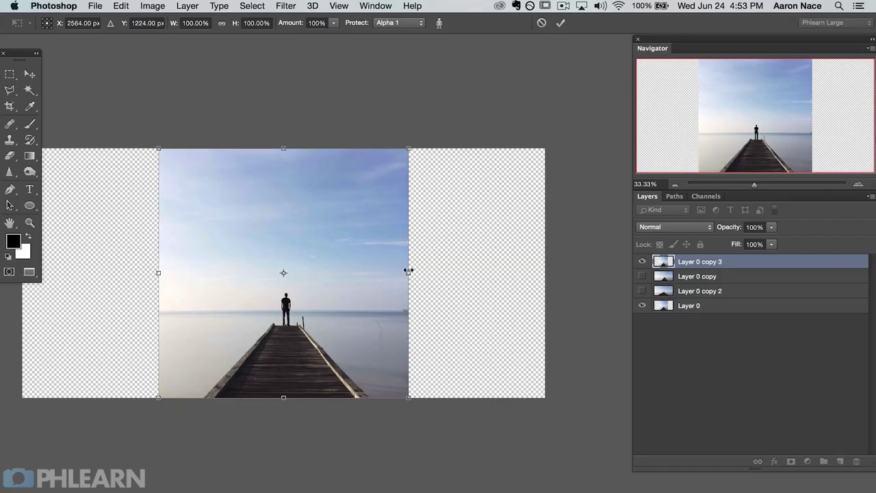
pyautogui.moveTo(409, 272); pyautogui.dragTo(520, 301)
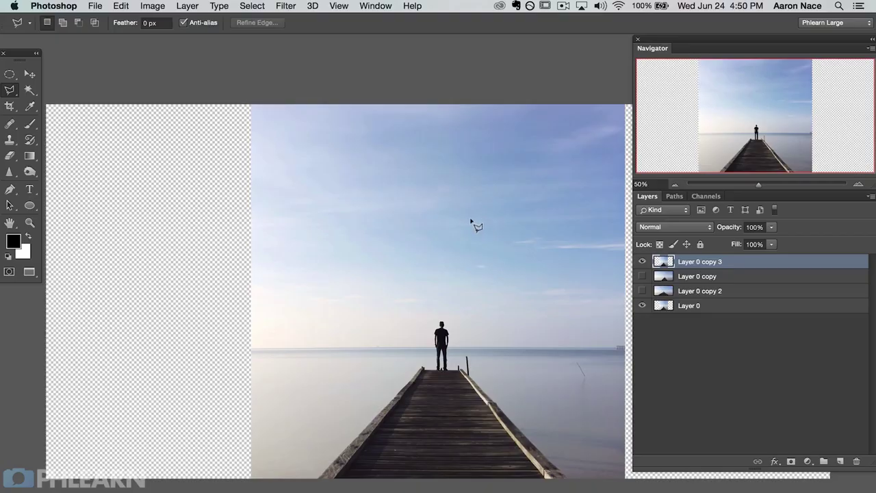
# Step: Start Content-Aware Scale on the photo layer and stretch it to about 120% width
pyautogui.click(120, 6)
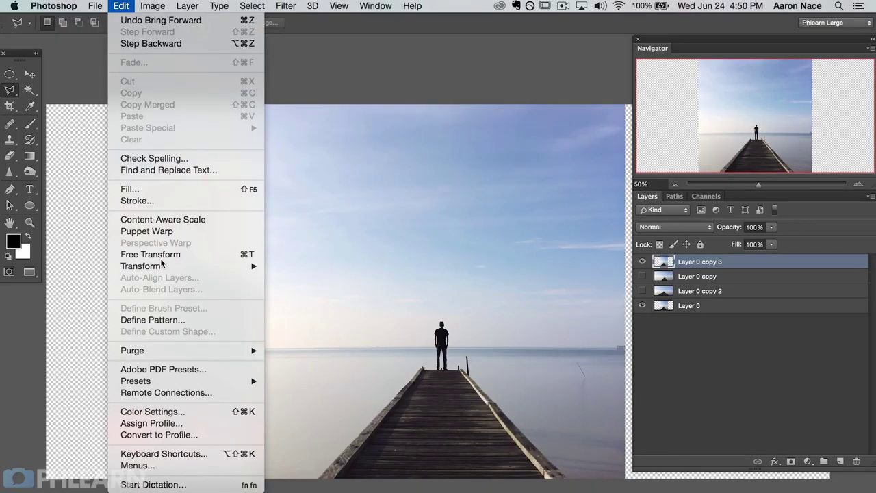
pyautogui.click(204, 219)
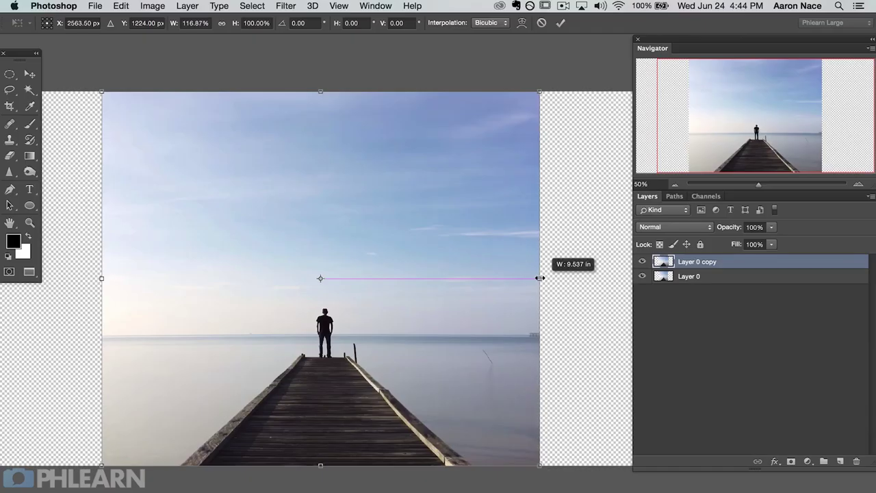
pyautogui.moveTo(540, 275); pyautogui.dragTo(691, 280)
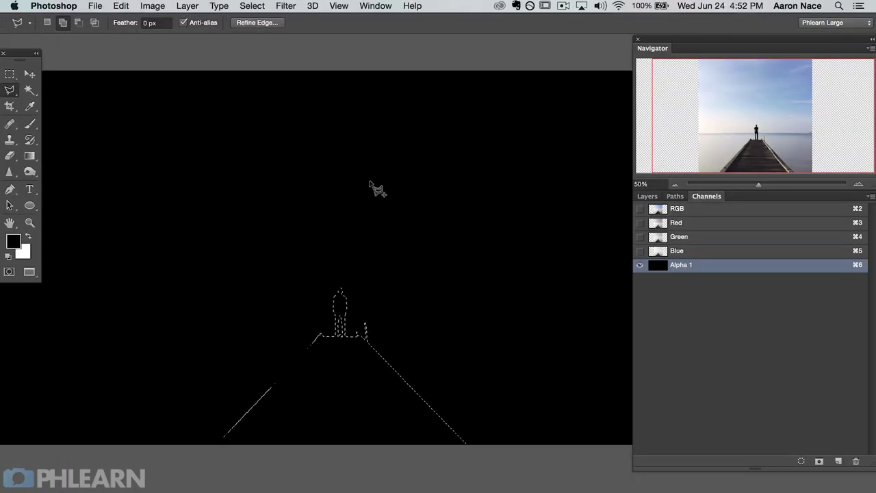
# Step: Fill the Alpha 1 selection with white, then set the scale's Protect option to Alpha 1
pyautogui.hotkey('shift', 'BackSpace')
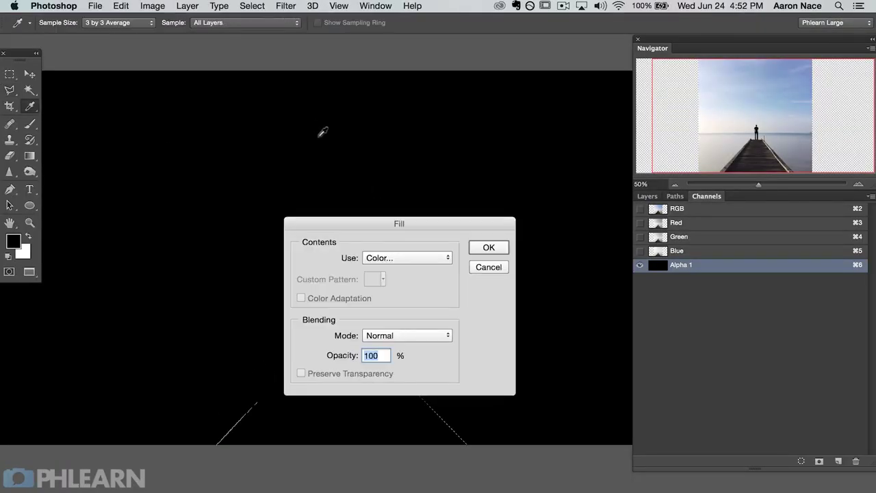
pyautogui.click(407, 258)
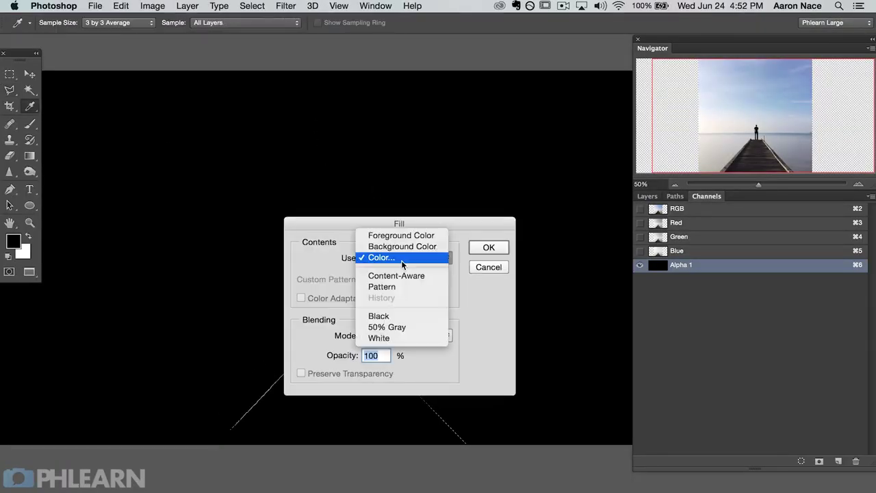
pyautogui.click(404, 338)
pyautogui.click(488, 247)
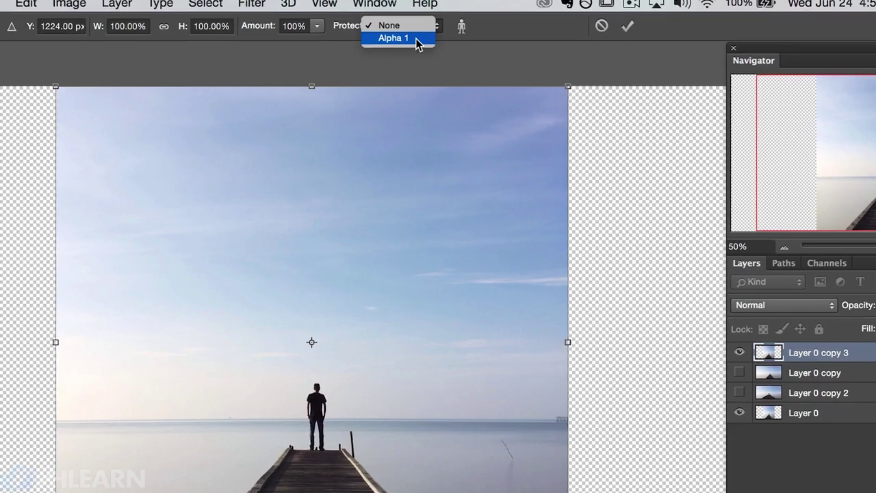
pyautogui.click(415, 34)
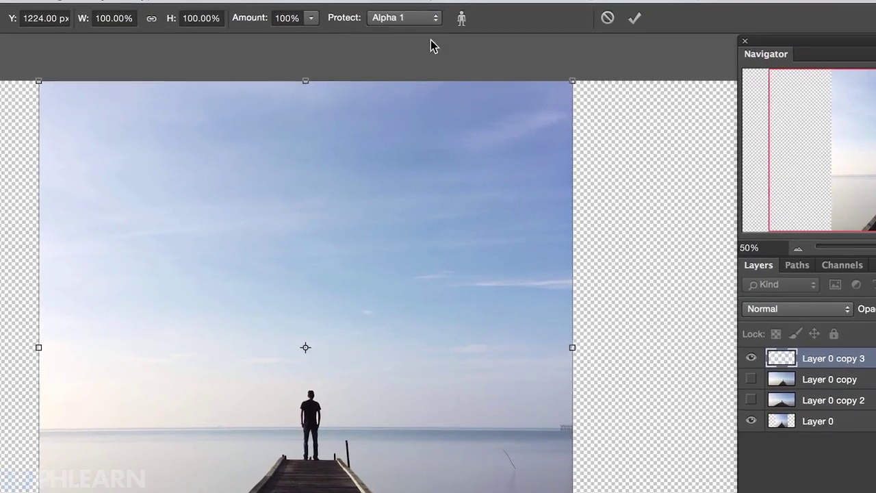